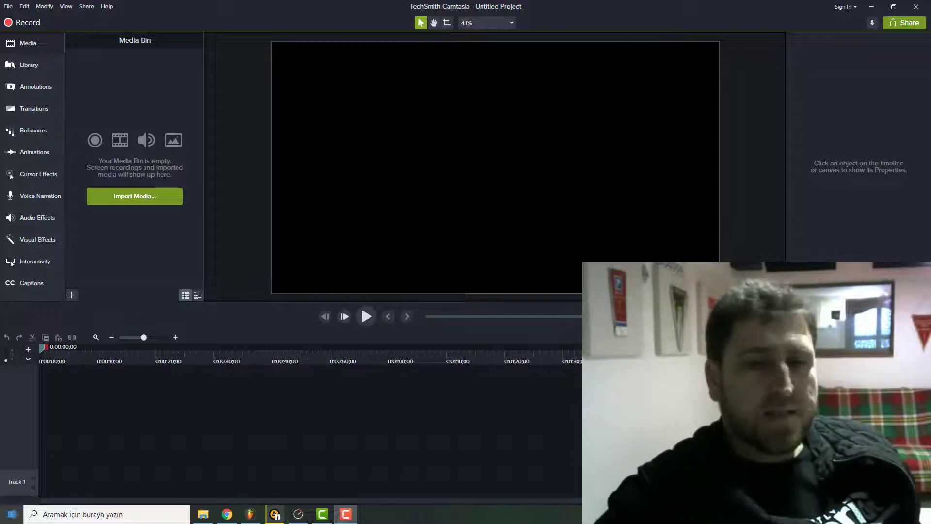
- Switch to the open FL Studio project and collapse the file browser to widen the playlist
left_click(248, 519)
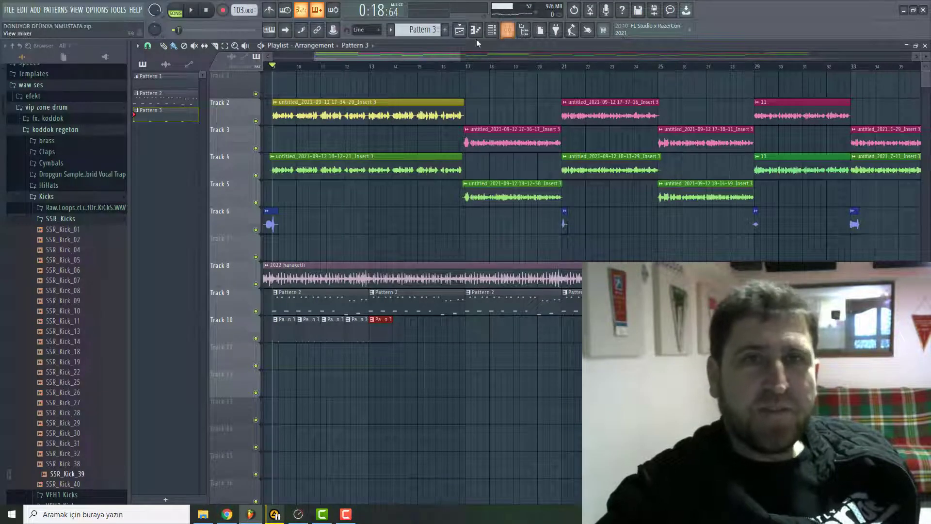
scroll(457, 61, "down", 3)
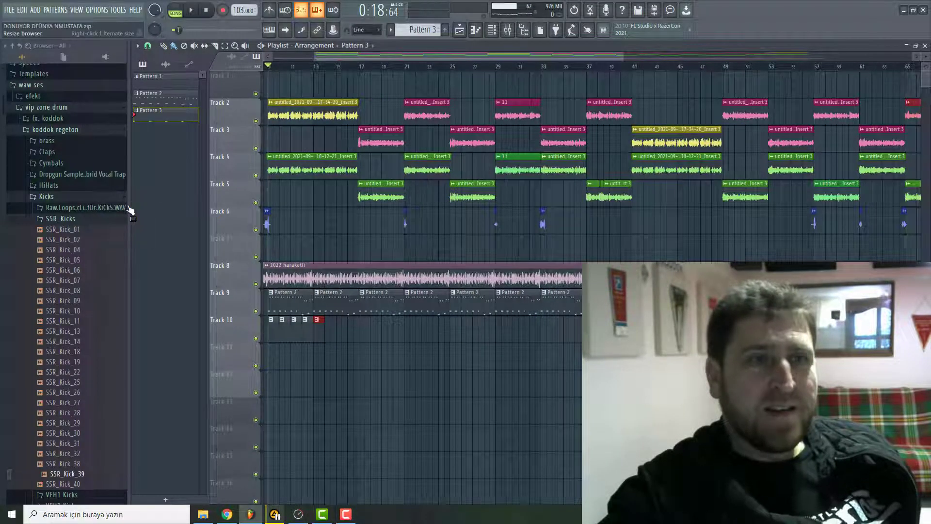
left_click_drag(127, 208, 3, 204)
left_click_drag(195, 58, 2, 44)
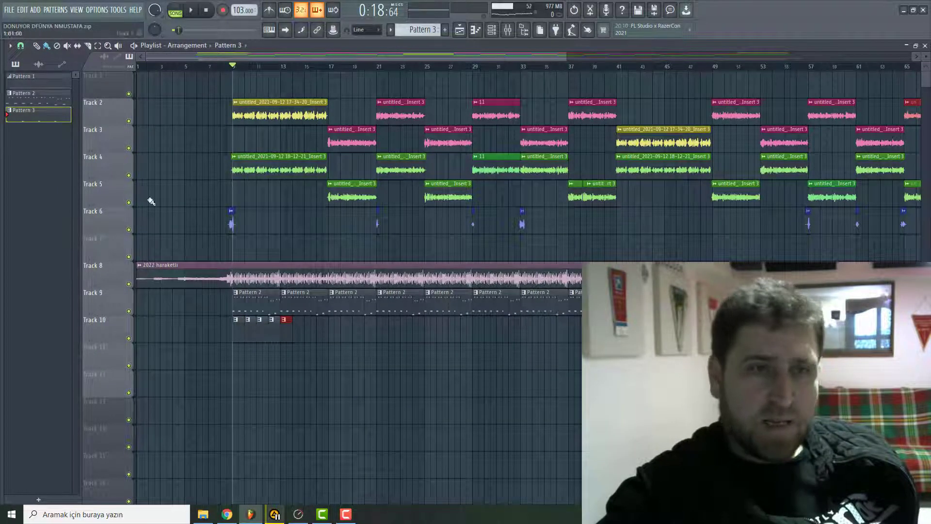
- Solo Track 8 and briefly play the 2022 haraketli audio clip
right_click(129, 284)
left_click(191, 11)
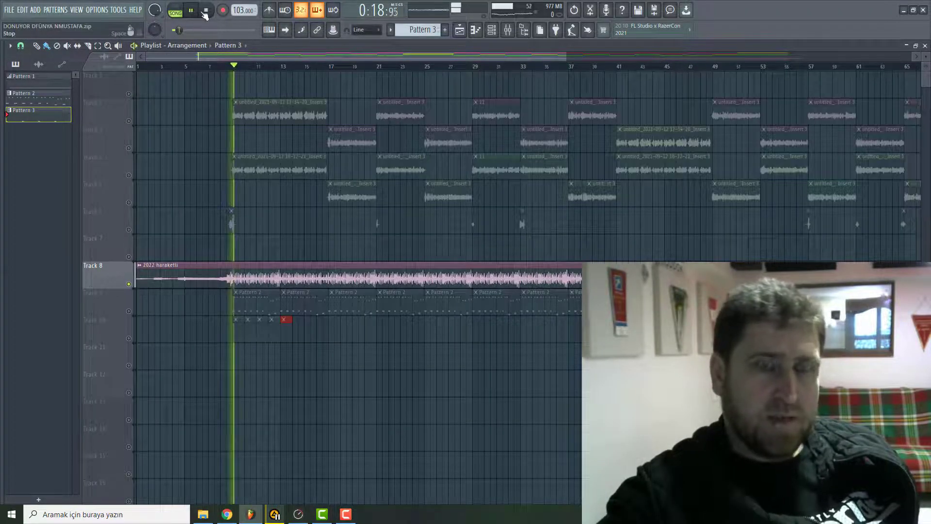
left_click(205, 10)
- View the 2022 haraketli clip's sample settings, close them, and take Track 8 out of solo
double_click(256, 270)
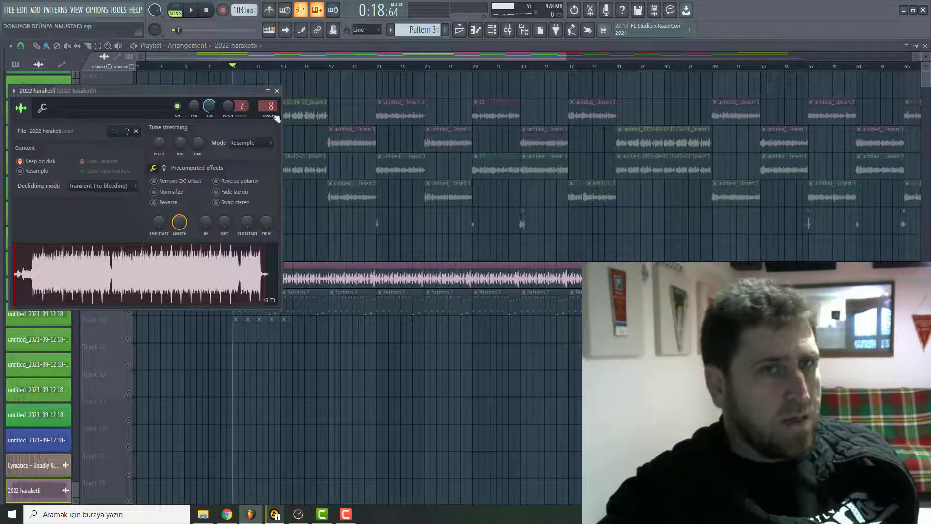
left_click(277, 90)
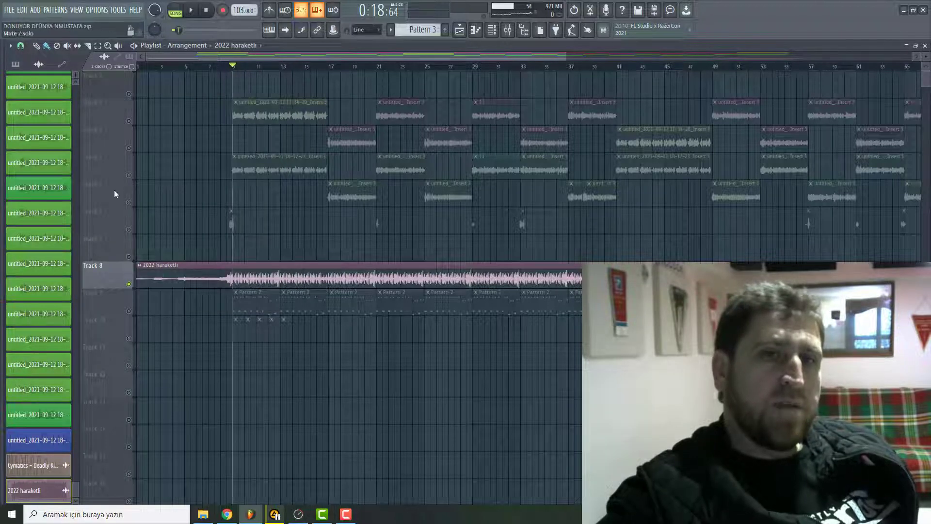
right_click(128, 284)
right_click(128, 285)
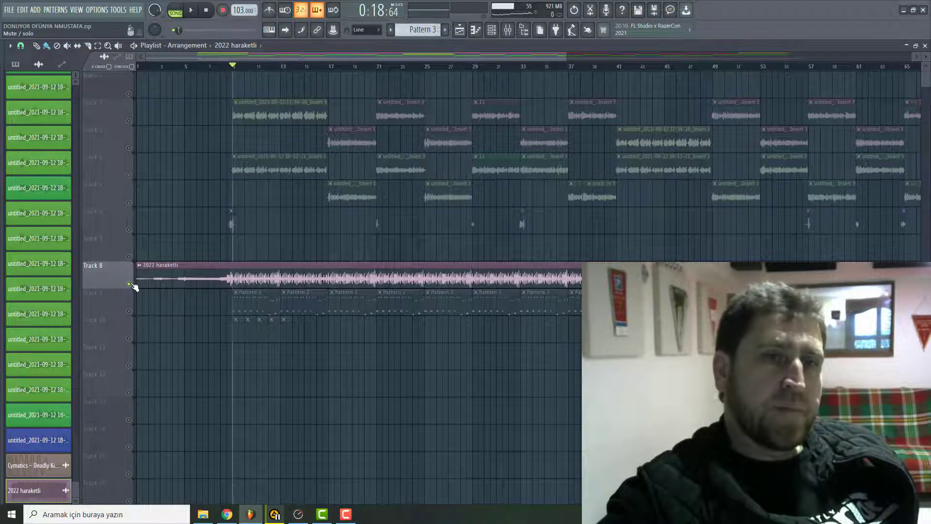
right_click(129, 284)
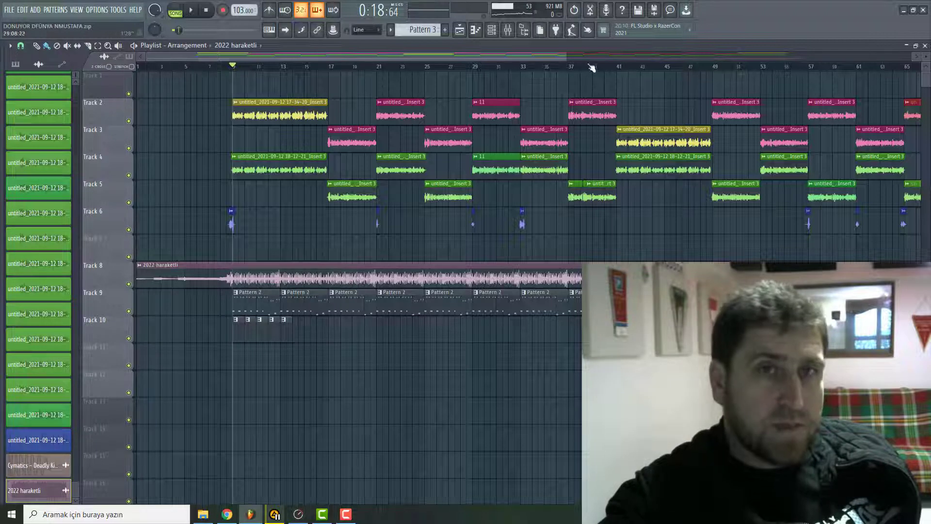
- Paint repeated Pattern 3 clips along Track 10 under the whole arrangement, leaving bar 40 empty, and clear the selection
left_click_drag(563, 55, 667, 54)
left_click(261, 330)
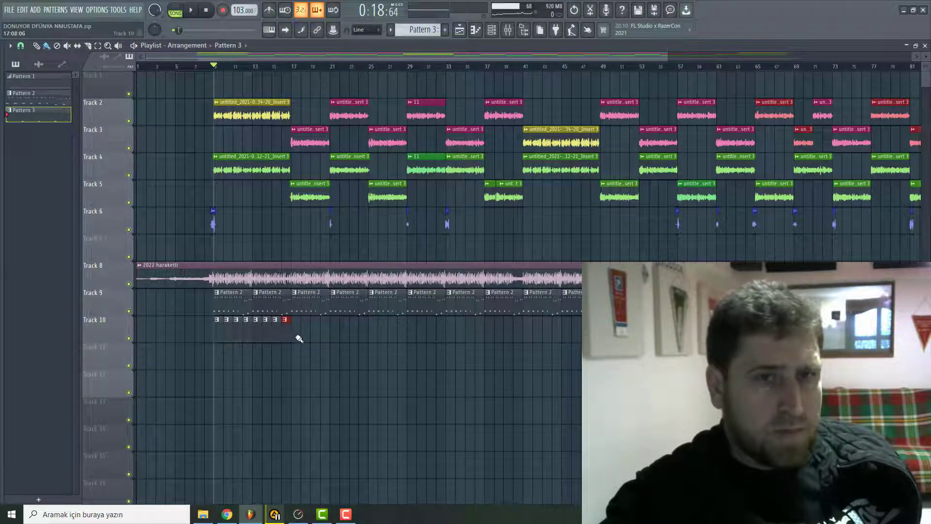
left_click_drag(299, 339, 557, 321)
scroll(713, 86, "right", 2)
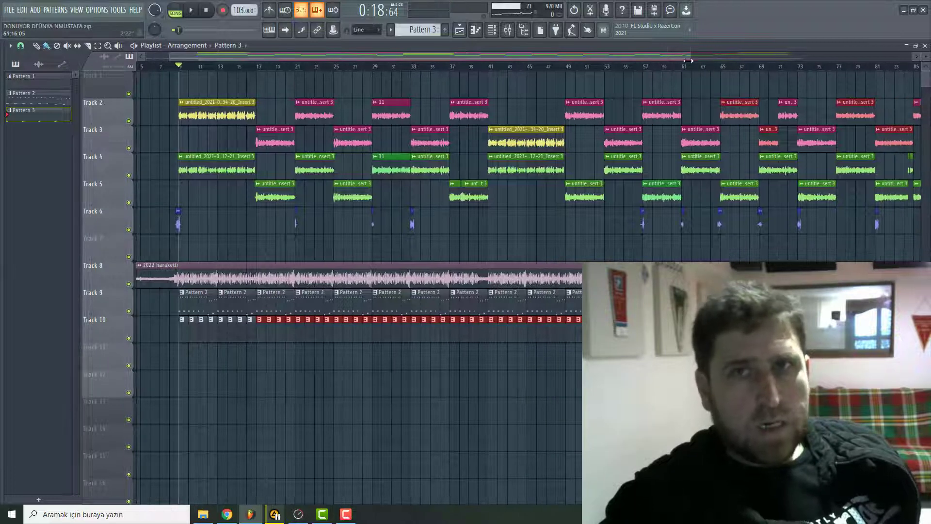
left_click_drag(688, 61, 788, 61)
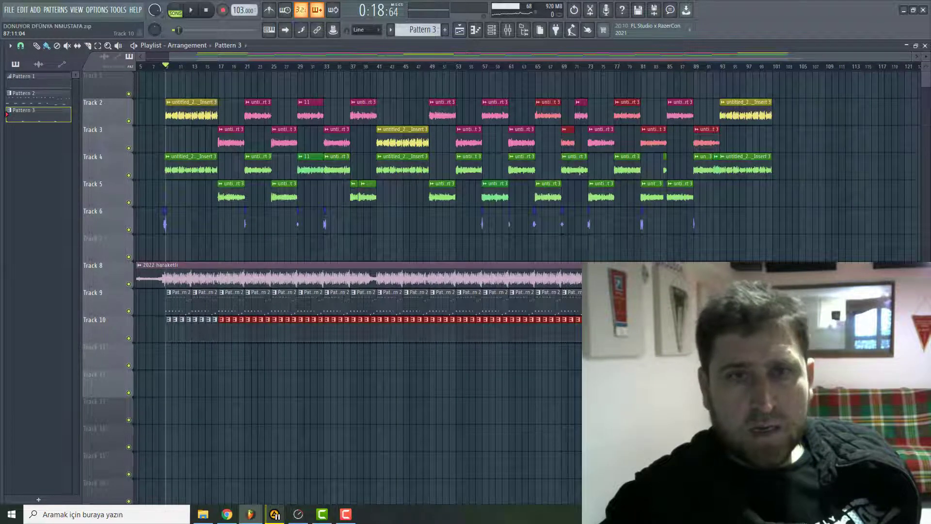
key("ctrl+d")
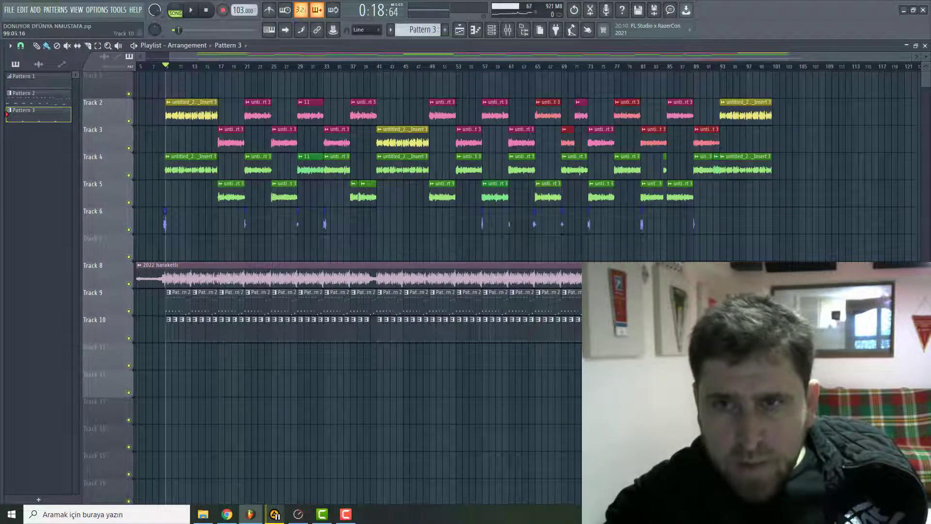
- Solo Track 9 and briefly play its Pattern 2 clips with the channel rack shown
right_click(129, 310)
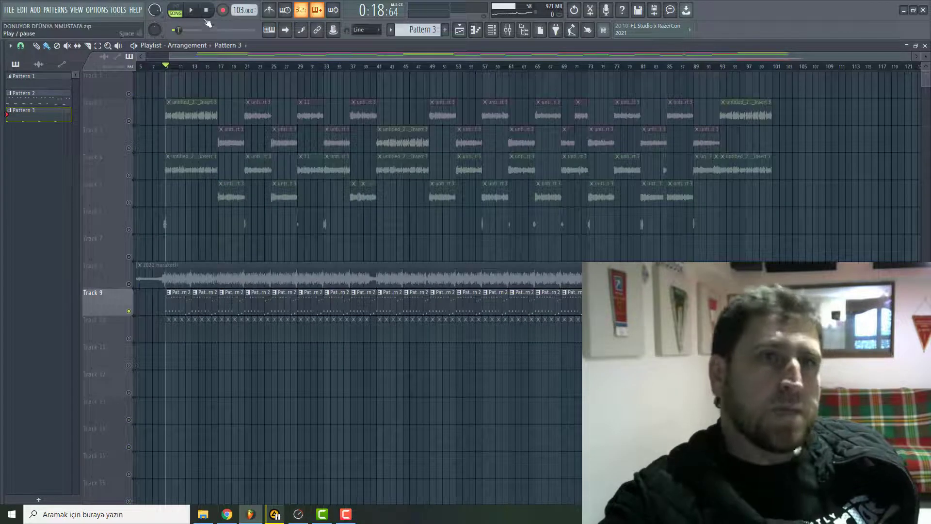
key("space")
key("F6")
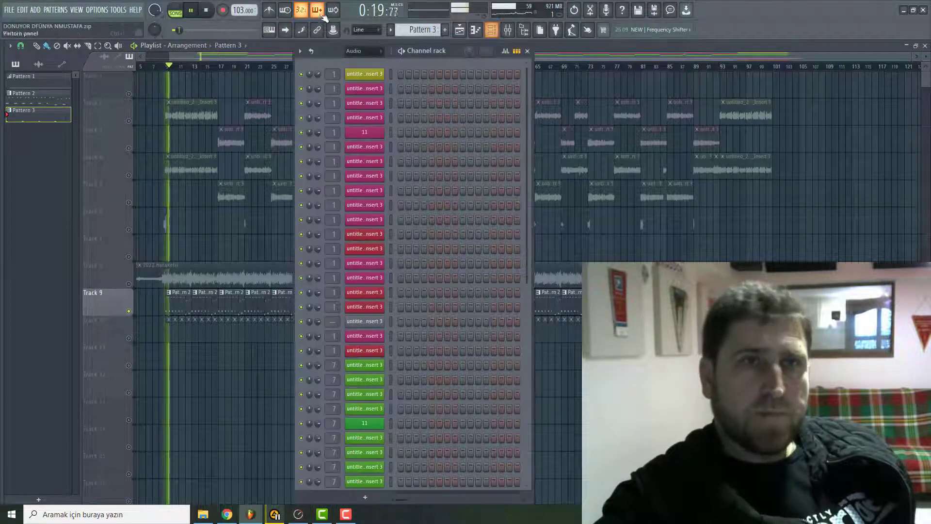
left_click(207, 11)
- Choose a buffer size in the Fireface USB driver's settings, confirm it, restart playback and close the audio settings
left_click(96, 10)
left_click(112, 42)
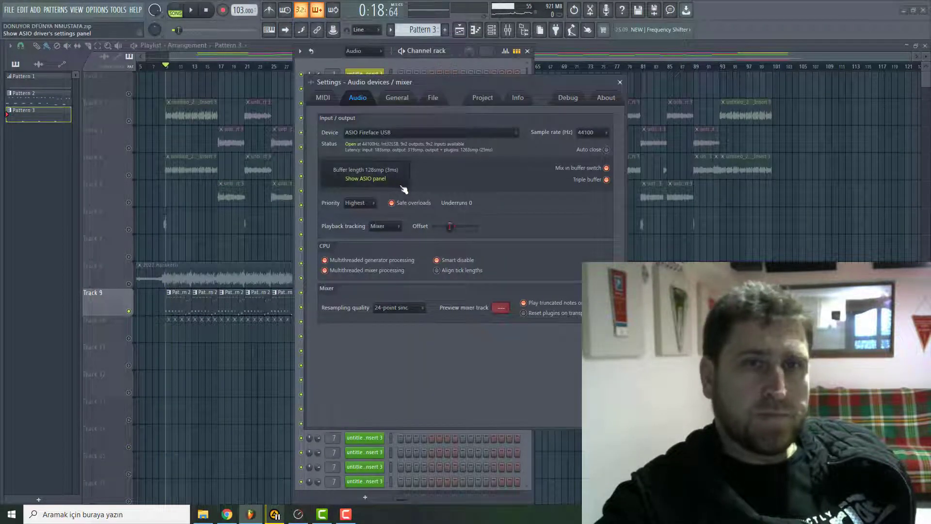
left_click(365, 178)
left_click(147, 200)
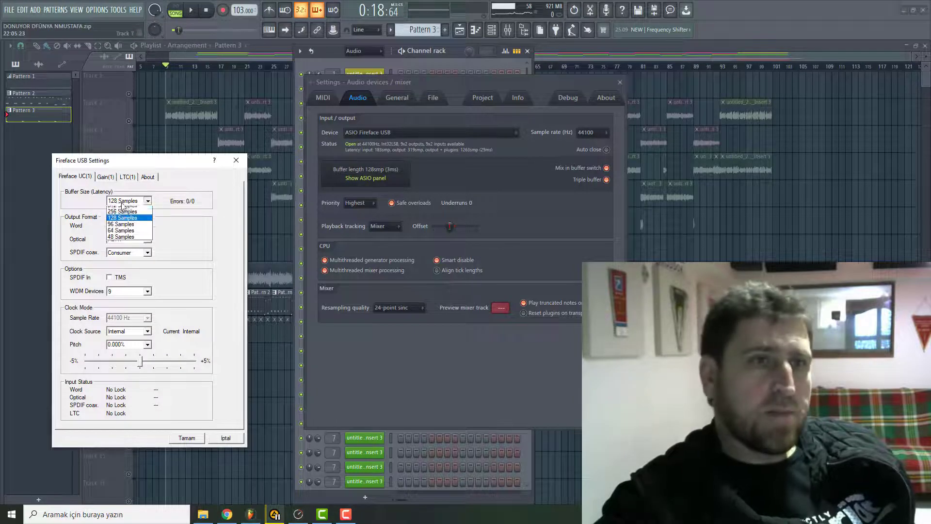
left_click(123, 253)
left_click(187, 437)
key("space")
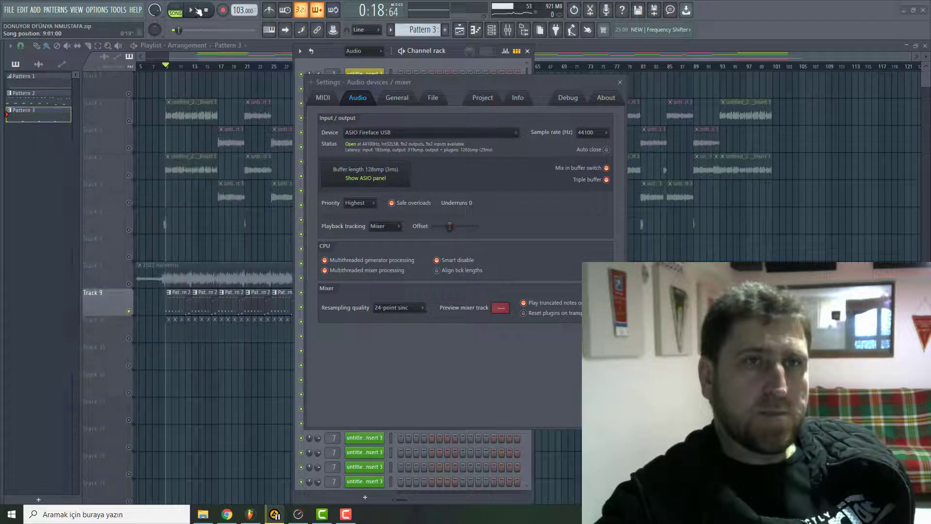
left_click(620, 82)
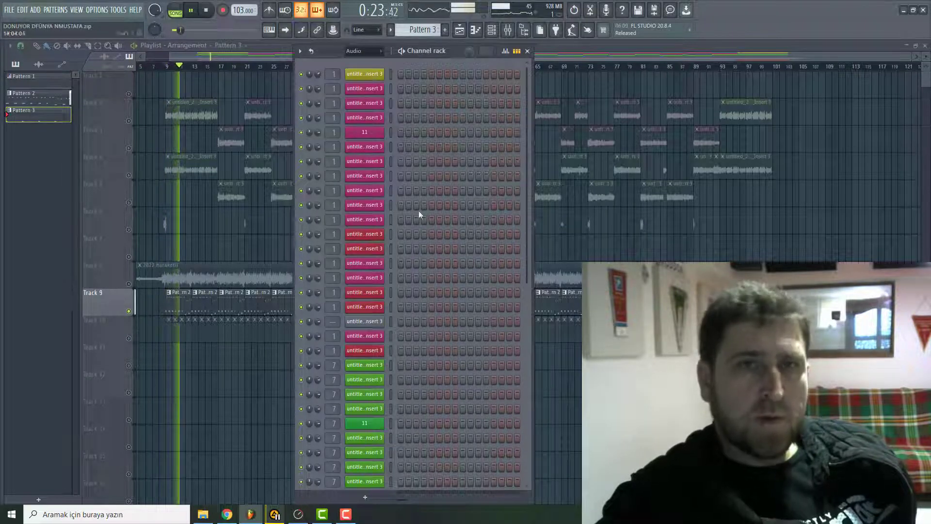
- Examine Pattern 2's notes and its Zebra2 bass instrument while Track 9 plays, then stop playback
left_click(491, 31)
left_click(491, 30)
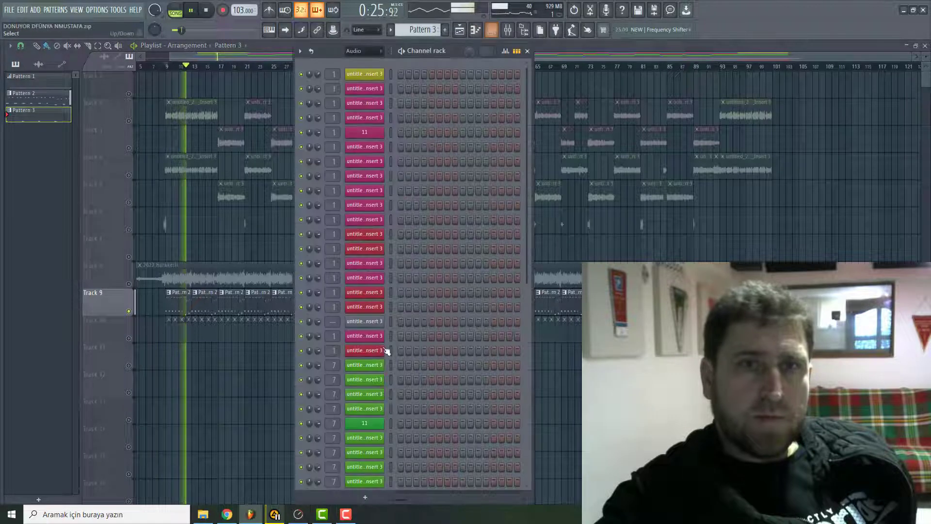
scroll(432, 305, "down", 5)
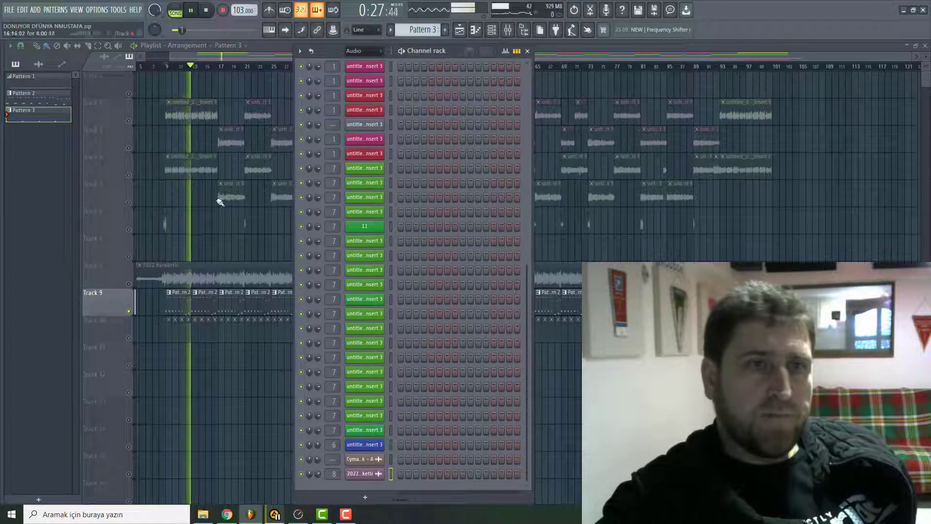
double_click(183, 301)
left_click(488, 34)
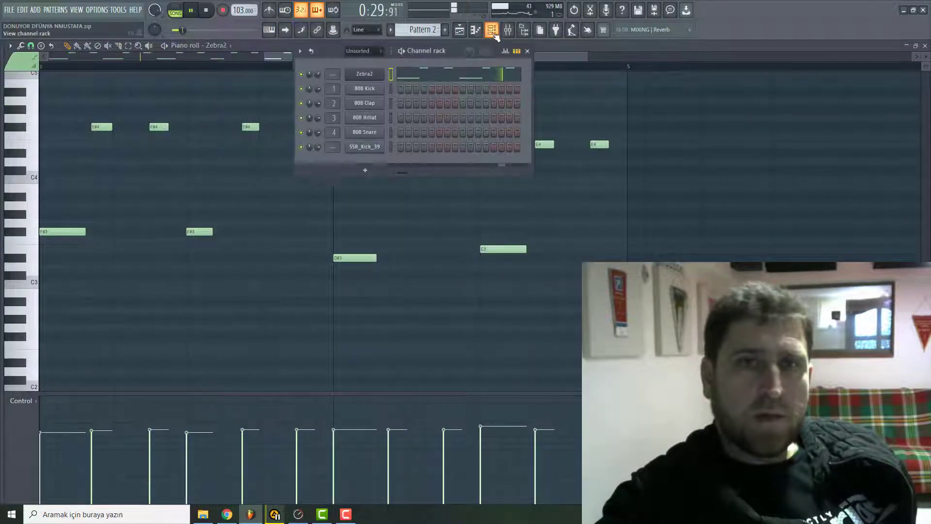
left_click(364, 74)
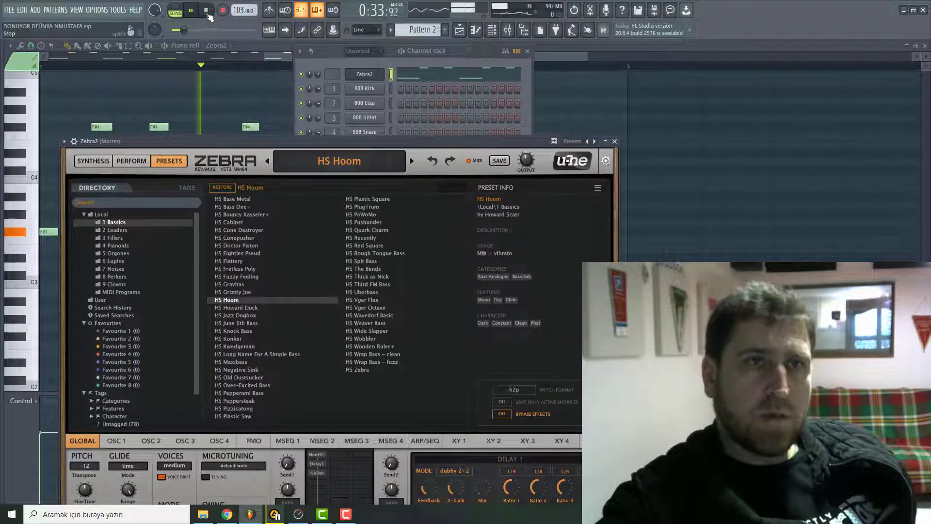
key("space")
- Return to the playlist, listen to Track 10 on its own, then restore all tracks and stop playback
left_click(460, 31)
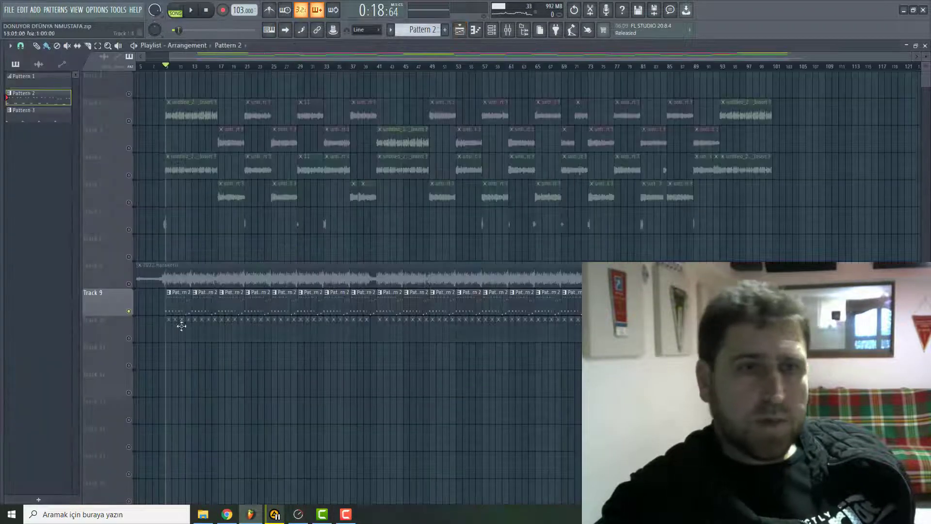
left_click(133, 341)
left_click(192, 10)
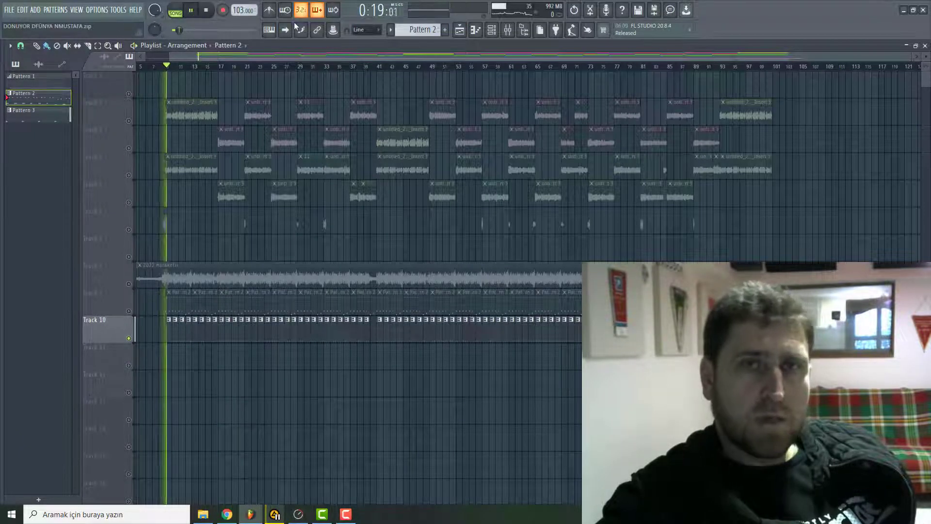
left_click(491, 30)
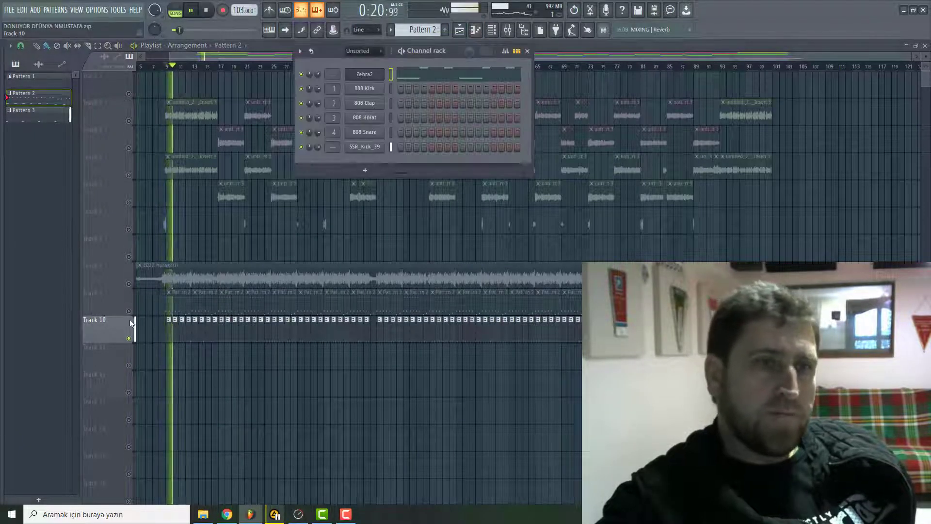
left_click(225, 48)
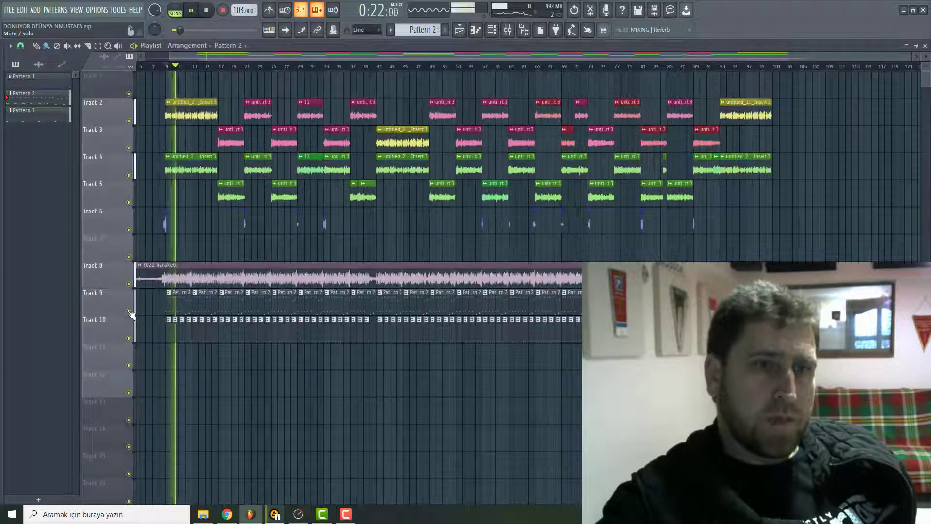
left_click(205, 10)
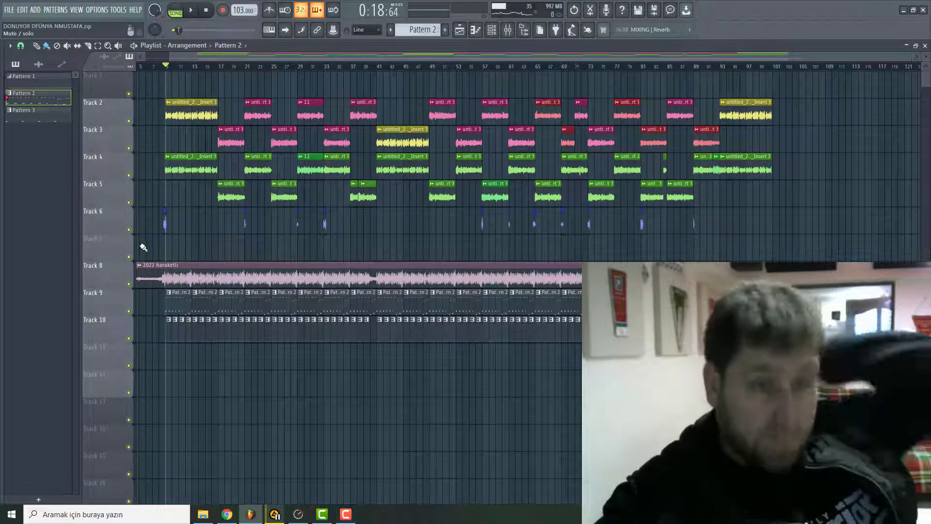
- Solo Track 10 and enable Track 9 with it so only these two tracks sound
right_click(128, 338)
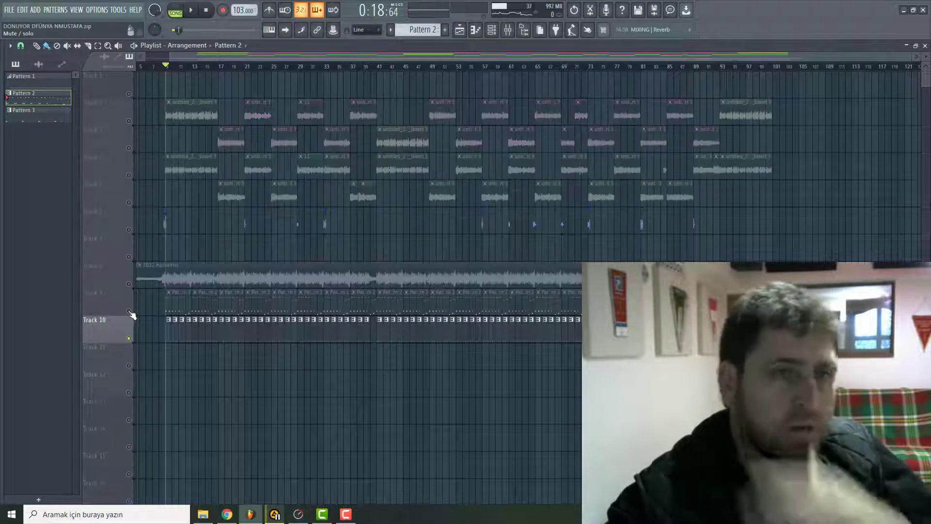
left_click(129, 311)
scroll(165, 322, "up", 5)
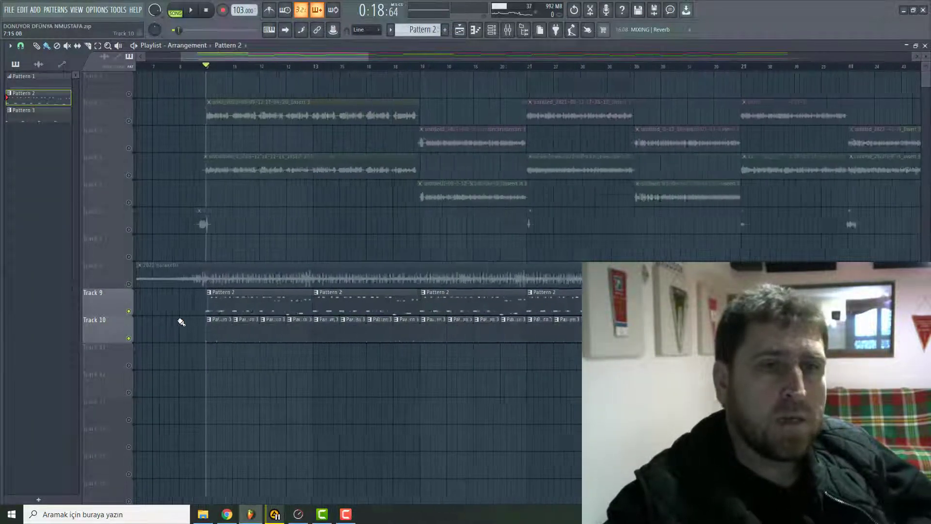
- Open Pattern 3's SSR_Kick_39 channel and route it to mixer track 9
double_click(235, 333)
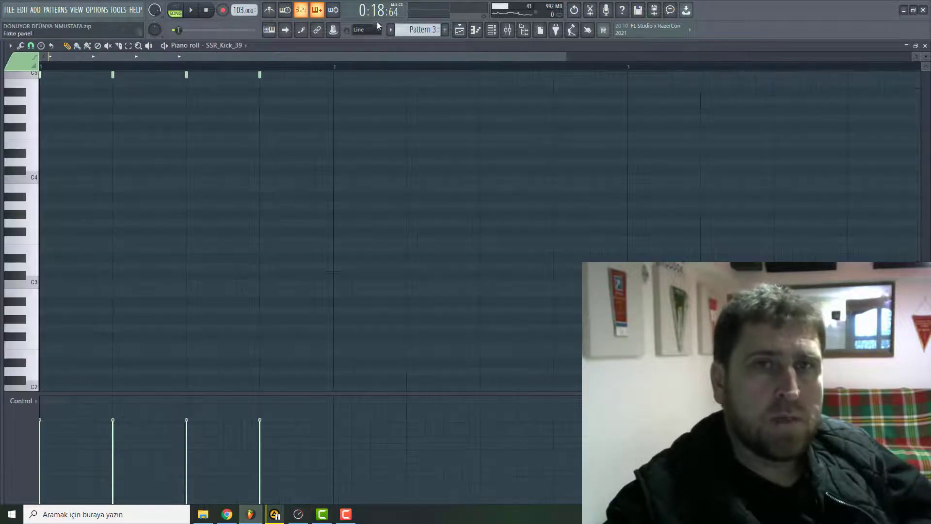
left_click(491, 31)
left_click(374, 147)
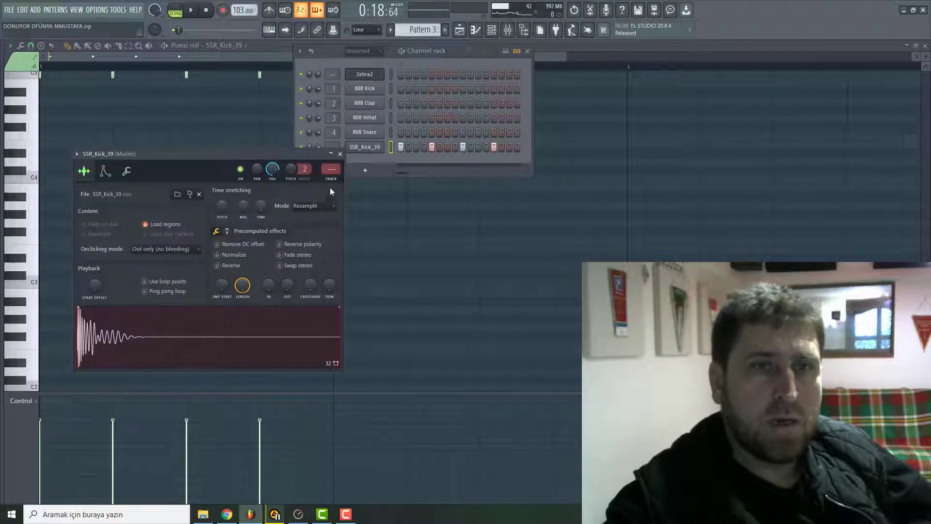
key("ctrl+l")
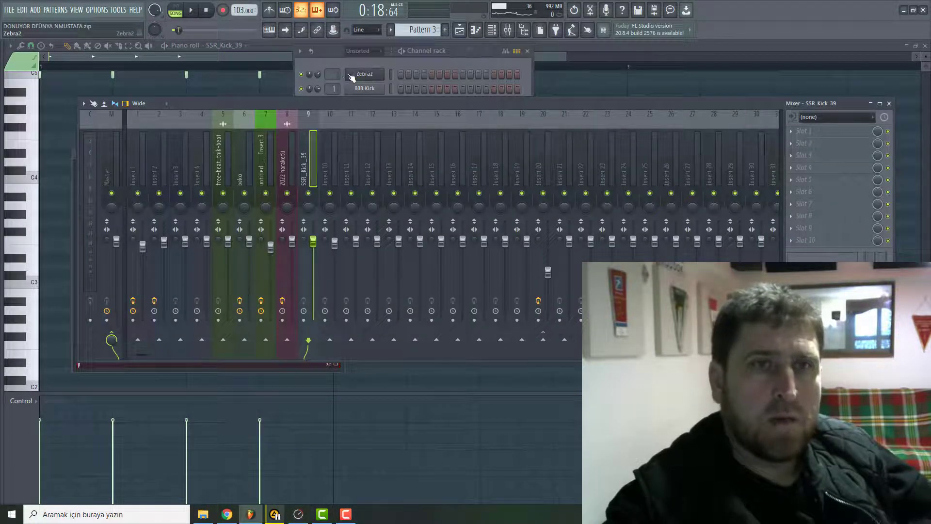
- Route the Zebra2 channel to mixer track 10 and play the kick and bass together
left_click(364, 79)
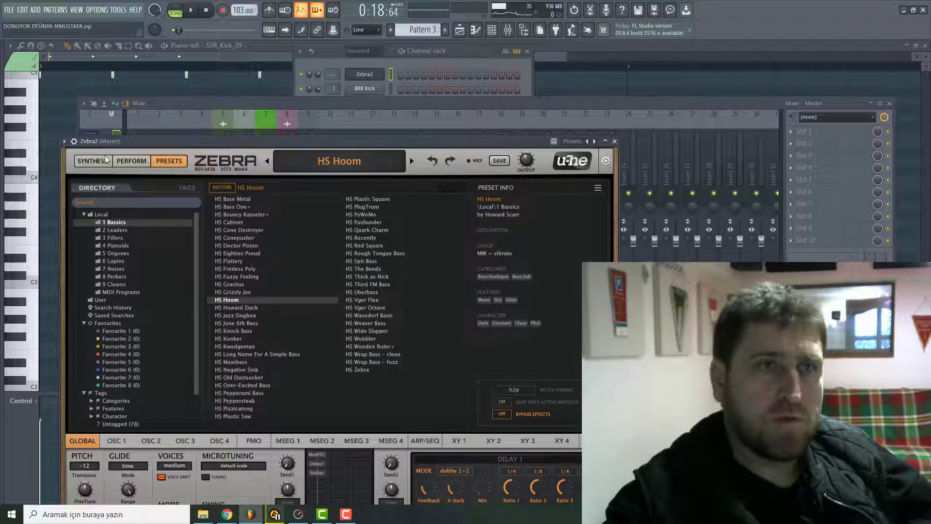
key("ctrl+l")
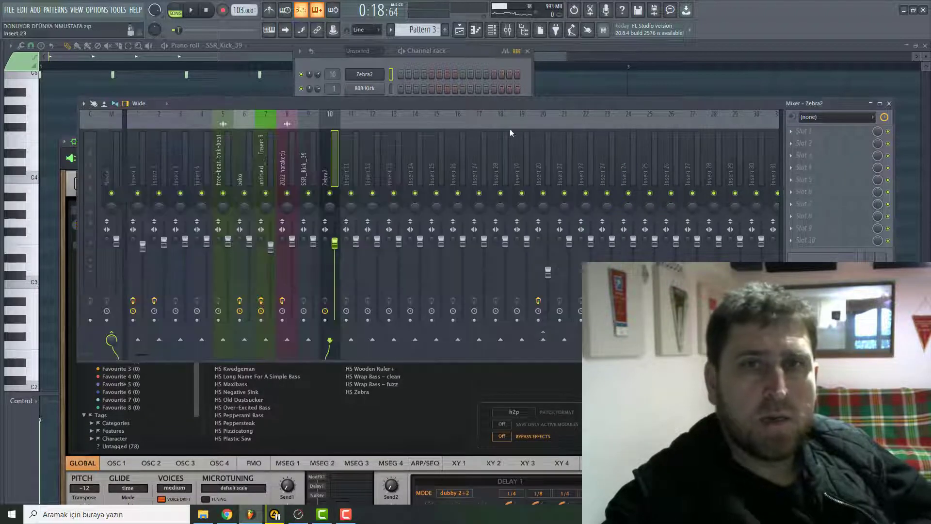
key("space")
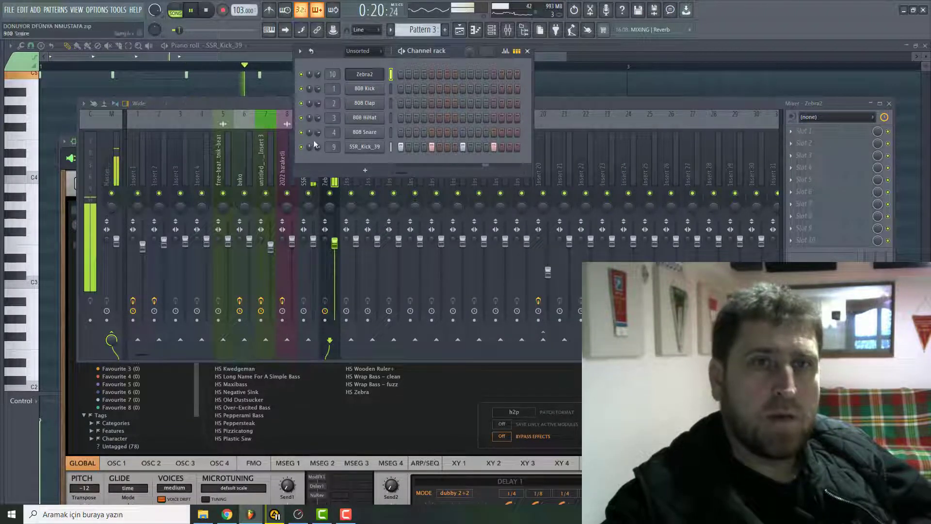
- Stop playback and sidechain the SSR_Kick_39 mixer track to the Zebra2 track
left_click(310, 184)
key("space")
right_click(332, 342)
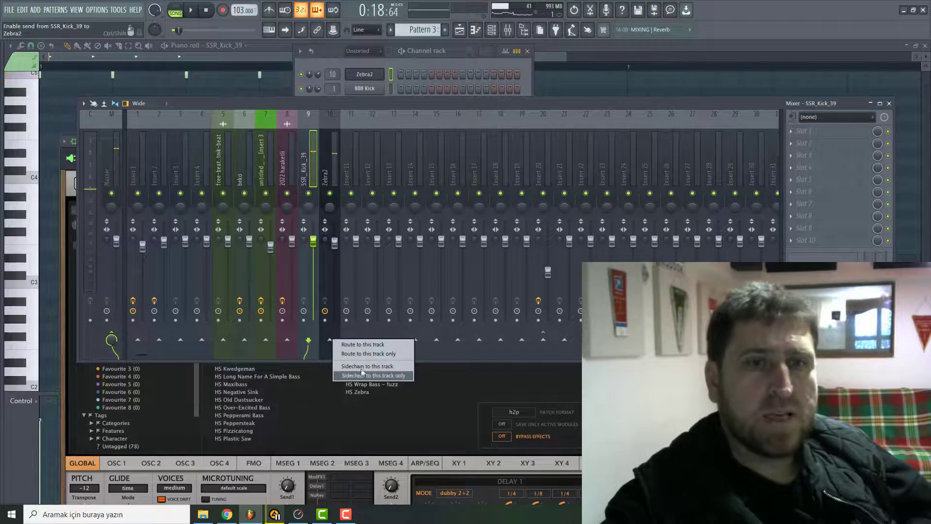
- Load Fruity Limiter into the first effect slot of the Zebra2 mixer track
left_click(330, 166)
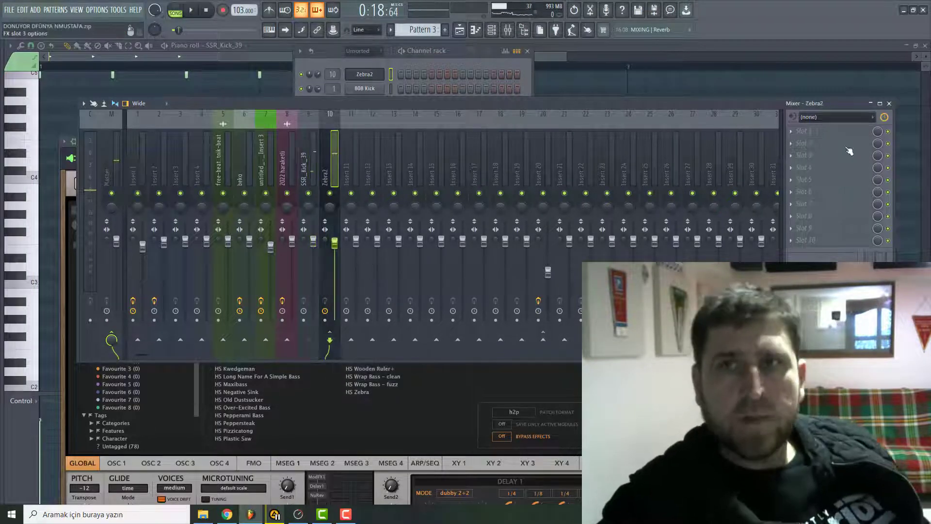
left_click(801, 137)
mouse_move(804, 143)
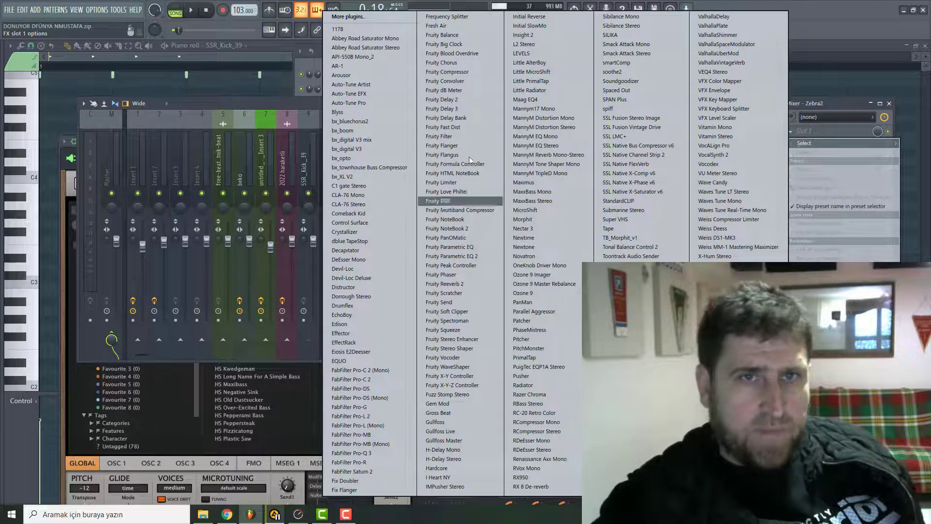
left_click(442, 183)
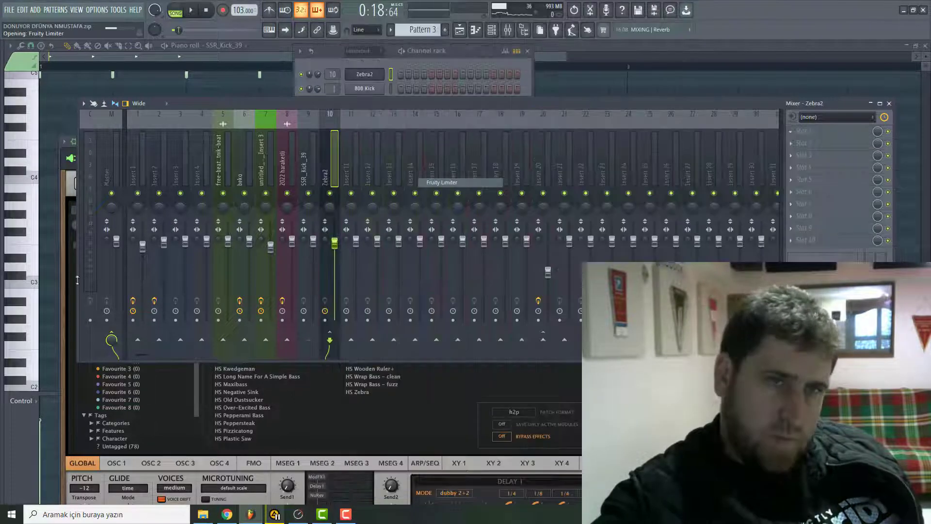
- Switch Fruity Limiter to compressor mode, start playback and set its sidechain input to 1
left_click(167, 311)
key("space")
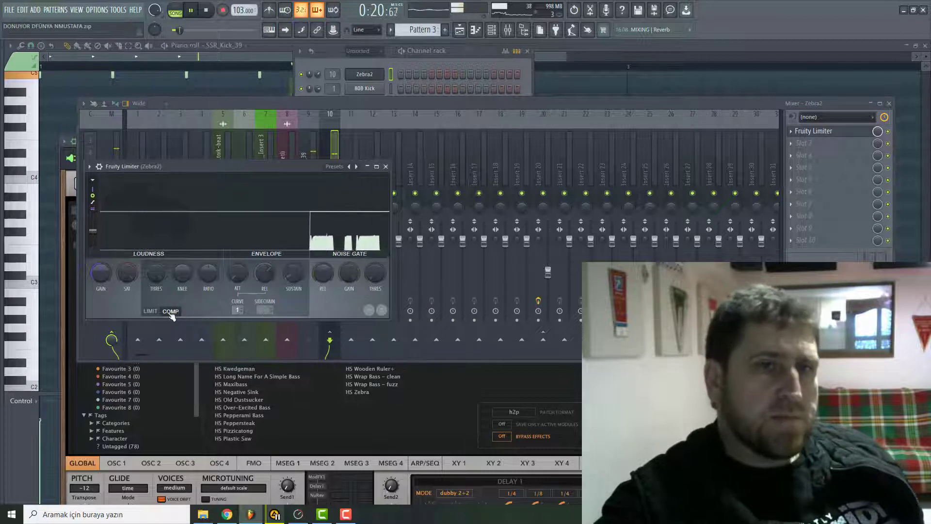
left_click(265, 310)
left_click(290, 324)
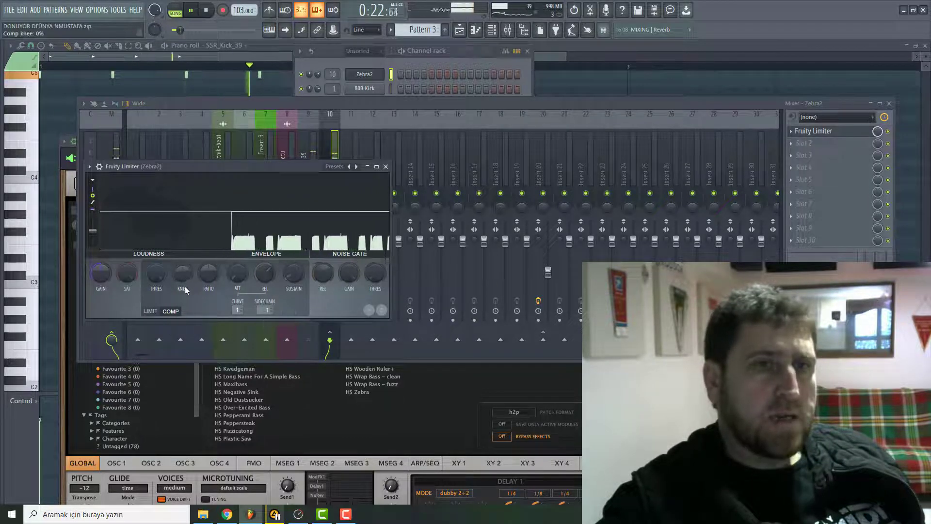
- Shape the bass ducking with the compressor's threshold, ratio and a longer release, and set the knee to about 60%
left_click_drag(160, 282, 202, 262)
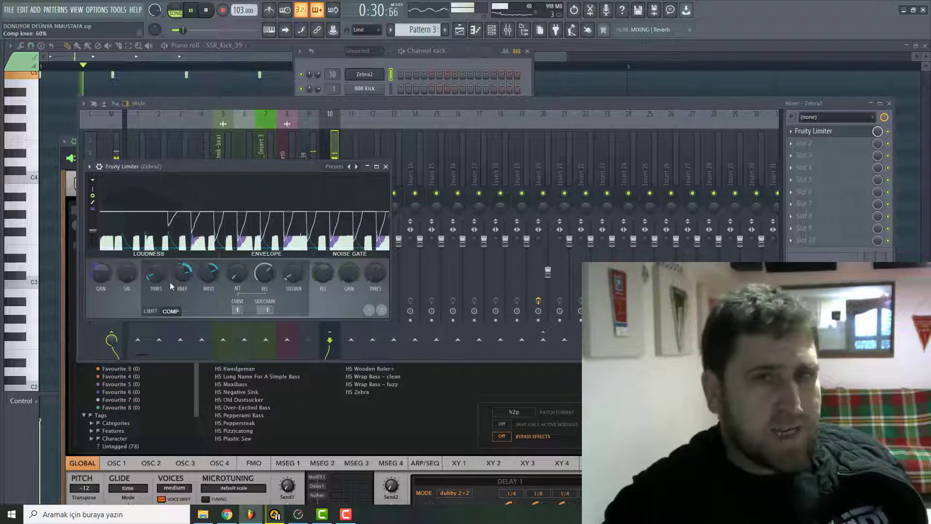
left_click_drag(185, 273, 156, 278)
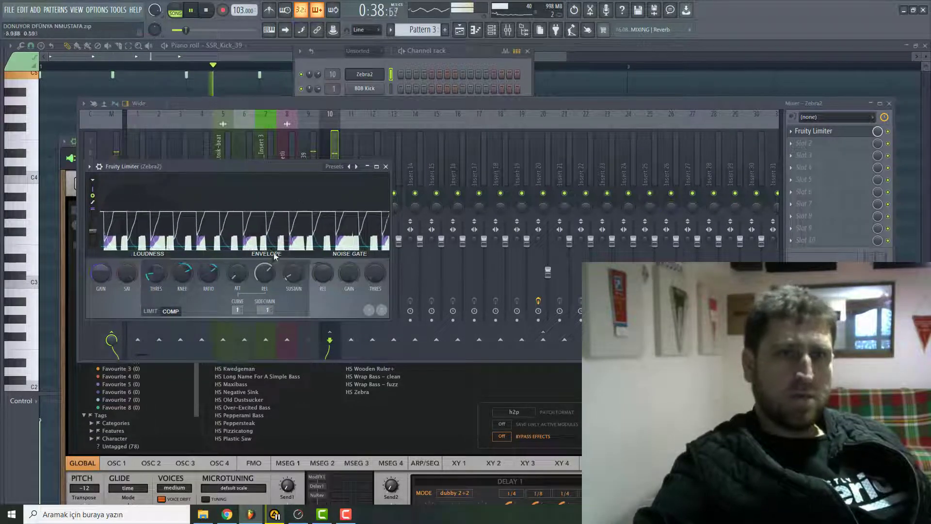
- Return to the playlist arrangement and move playback to bar 9
left_click(323, 53)
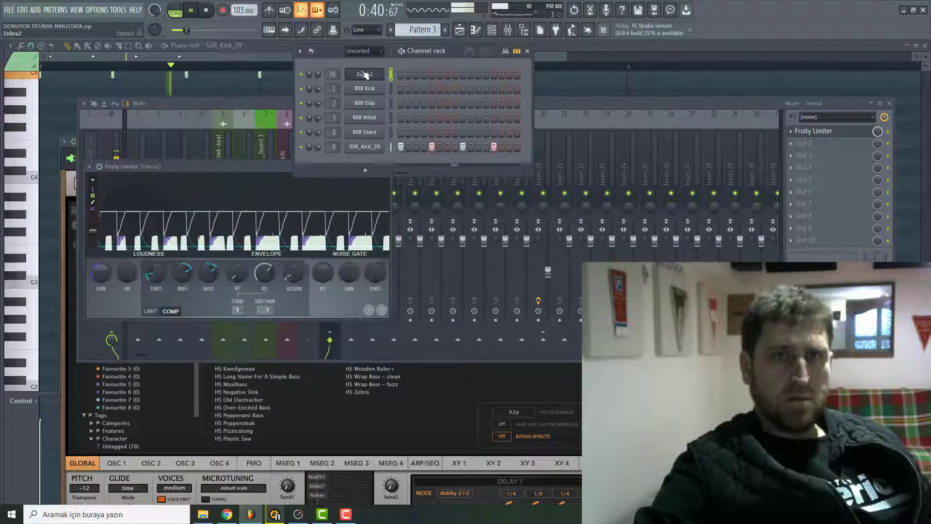
left_click(459, 31)
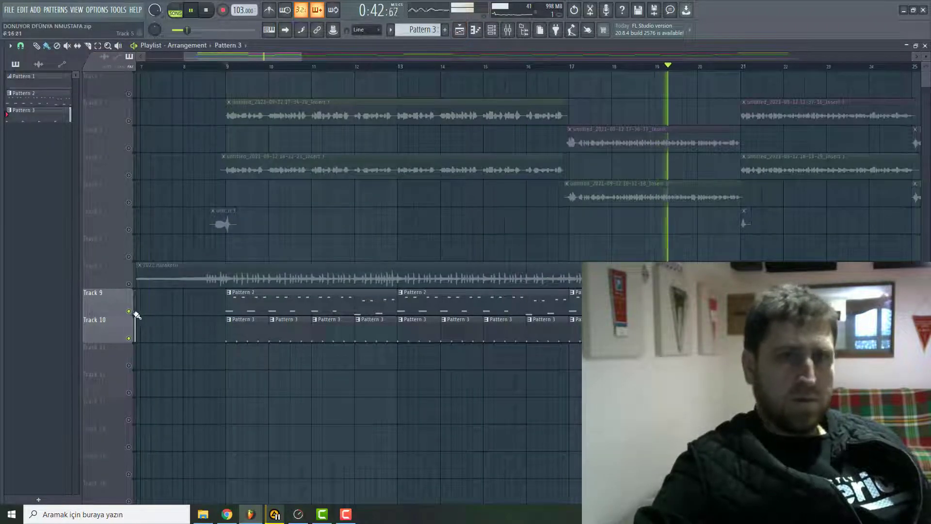
left_click(231, 67)
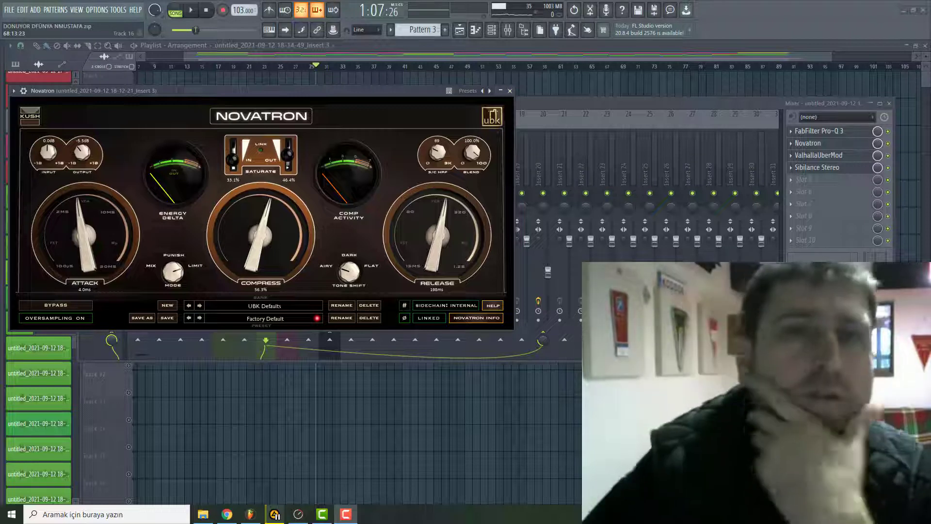
- Inspect the Insert 1 effect chain: FabFilter Pro-Q 3, RCompressor Mono, Blyss, FabFilter Pro-DS and FabFilter Pro-R
left_click_drag(356, 91, 293, 301)
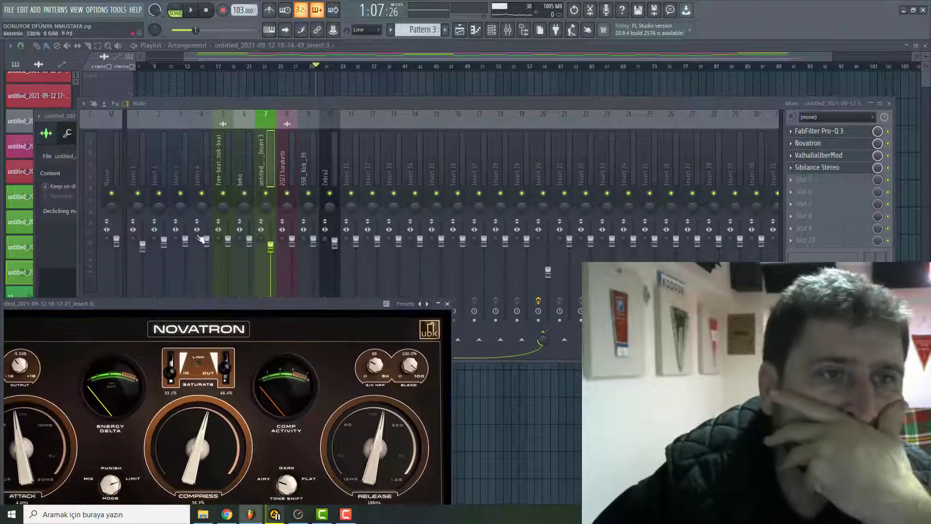
left_click(142, 160)
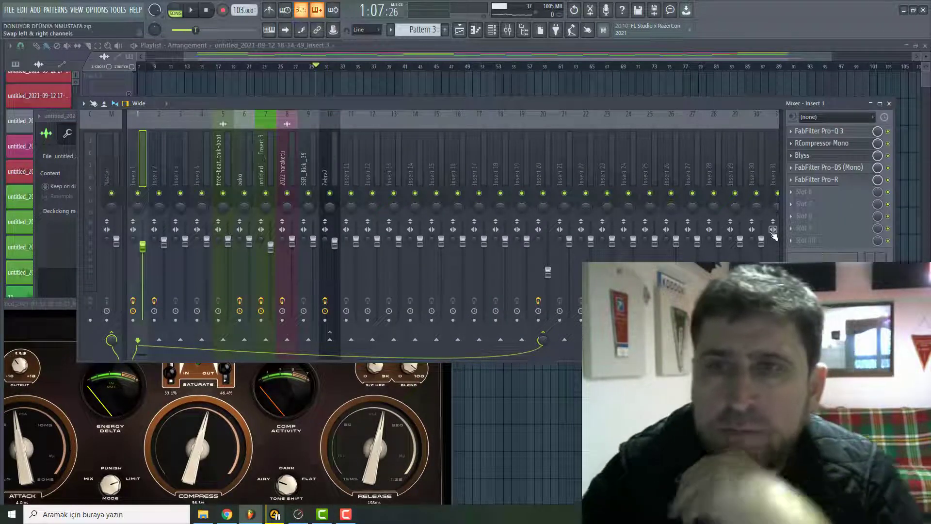
left_click(820, 131)
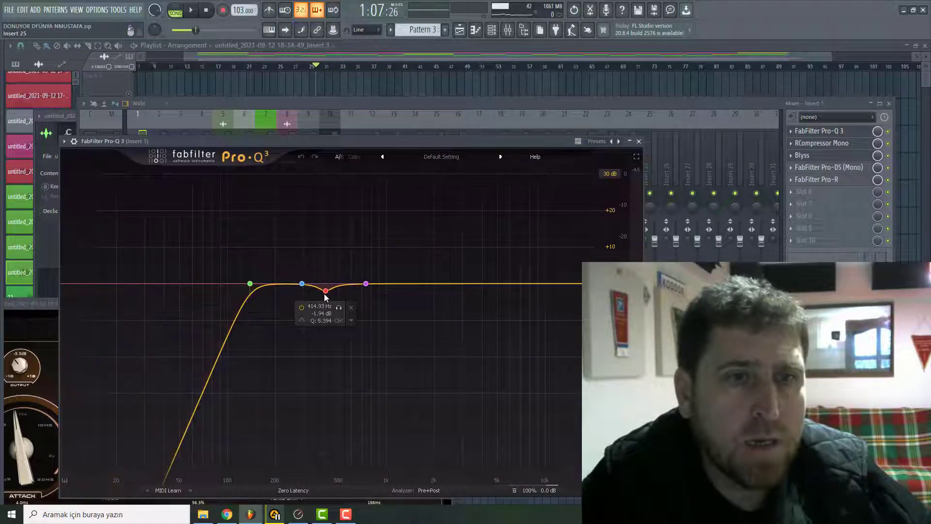
left_click(814, 144)
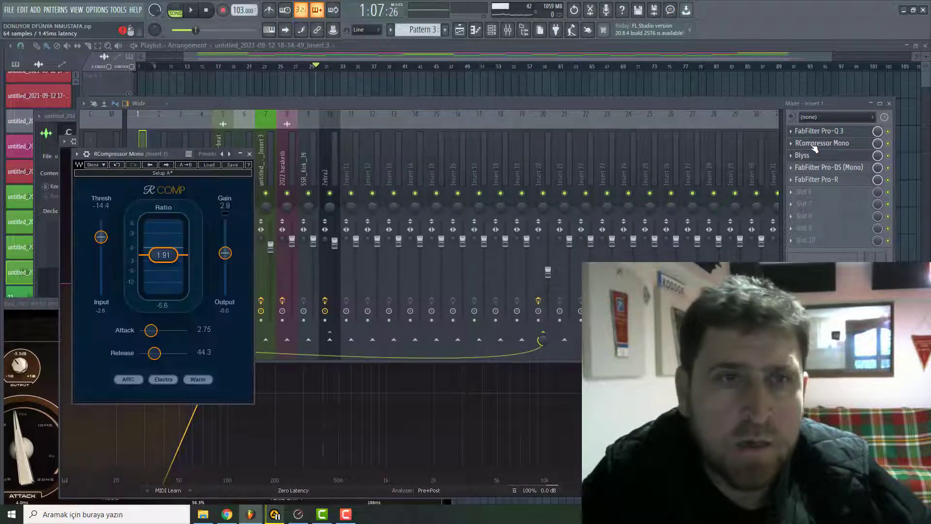
left_click(805, 157)
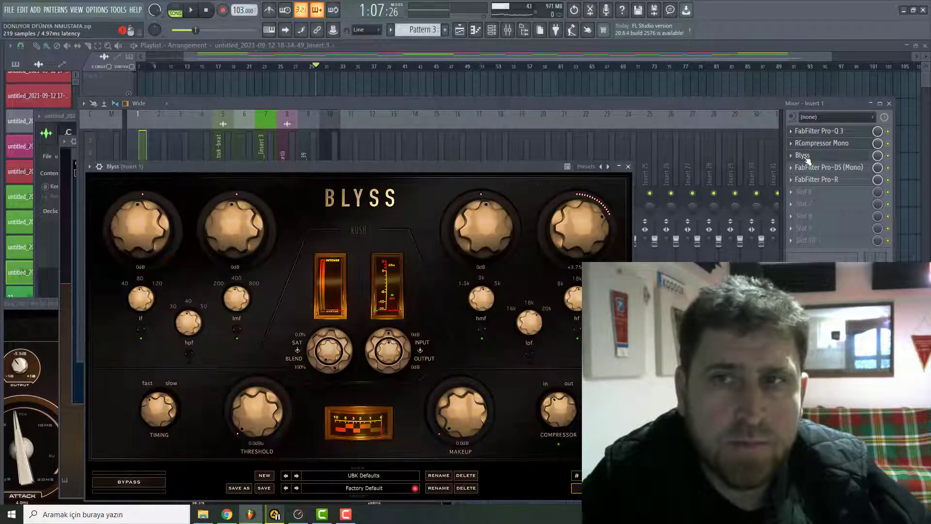
left_click(811, 168)
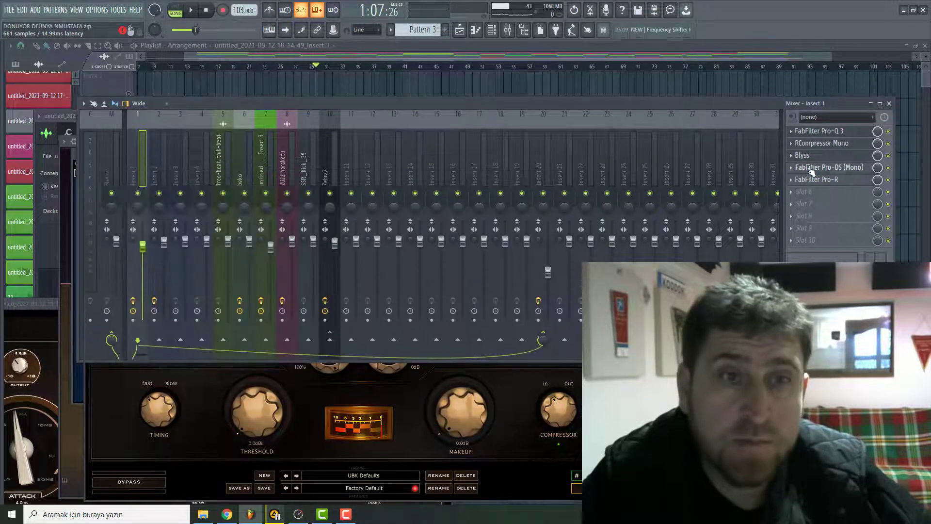
left_click(815, 180)
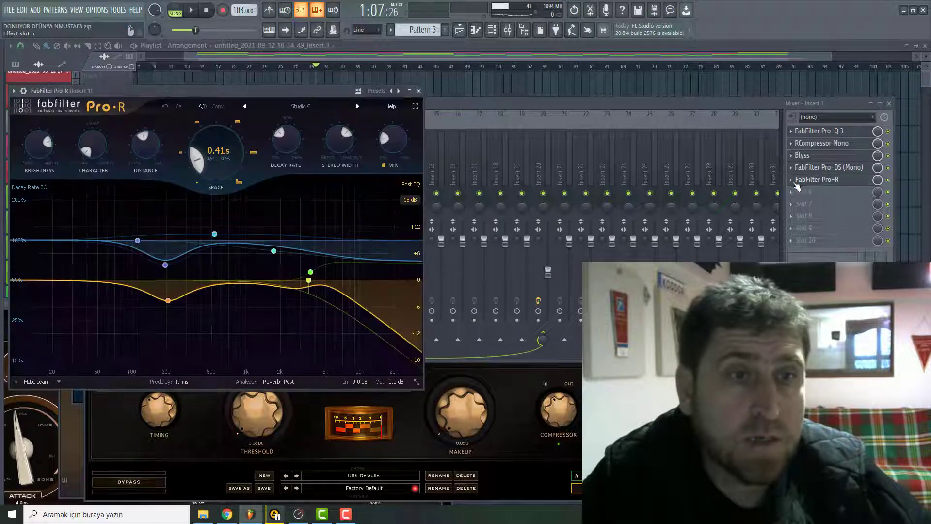
left_click_drag(315, 85, 367, 443)
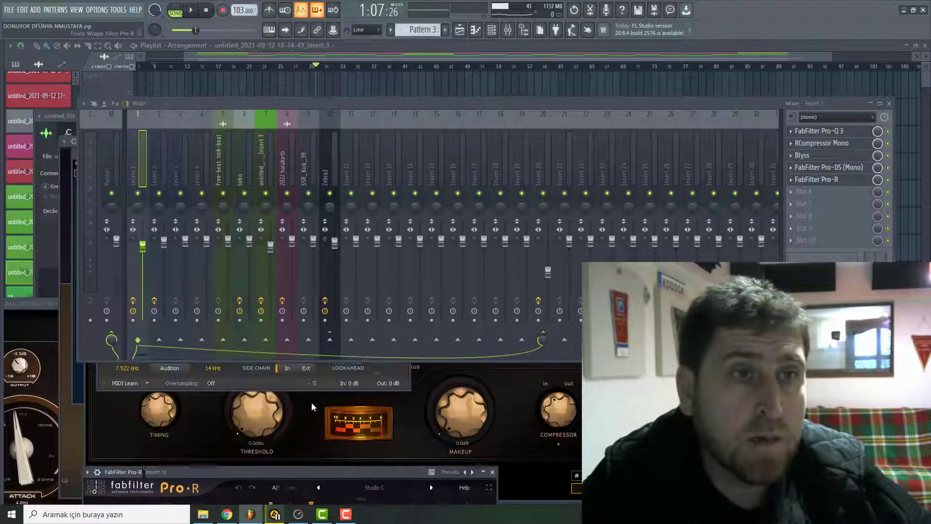
- Play the song with Track 4 soloed and audition its mixer track 7 with and without ValhallaUberMod
left_click(192, 11)
left_click(423, 54)
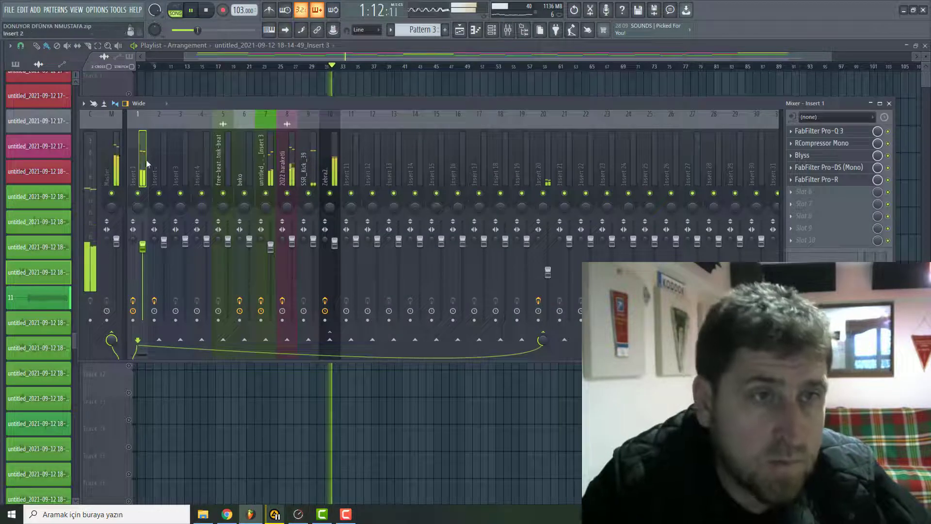
left_click(475, 47)
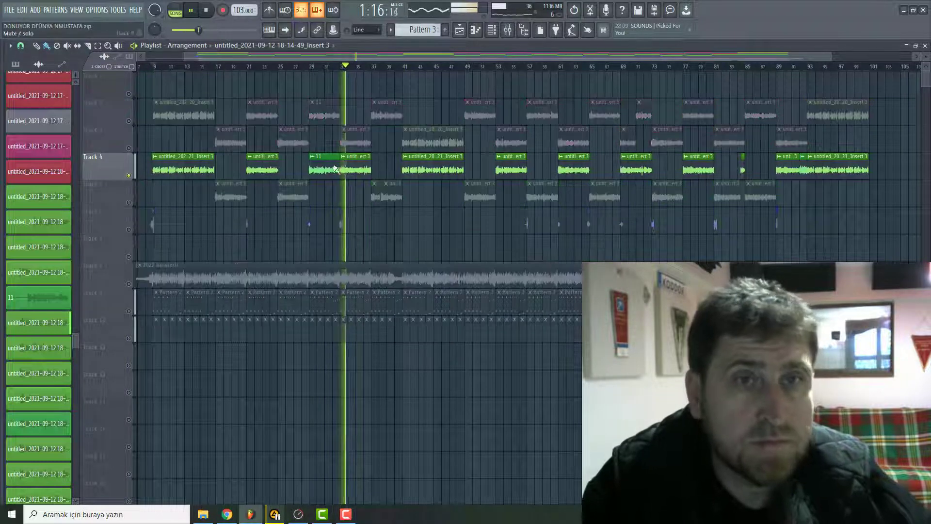
left_click(508, 29)
left_click(273, 172)
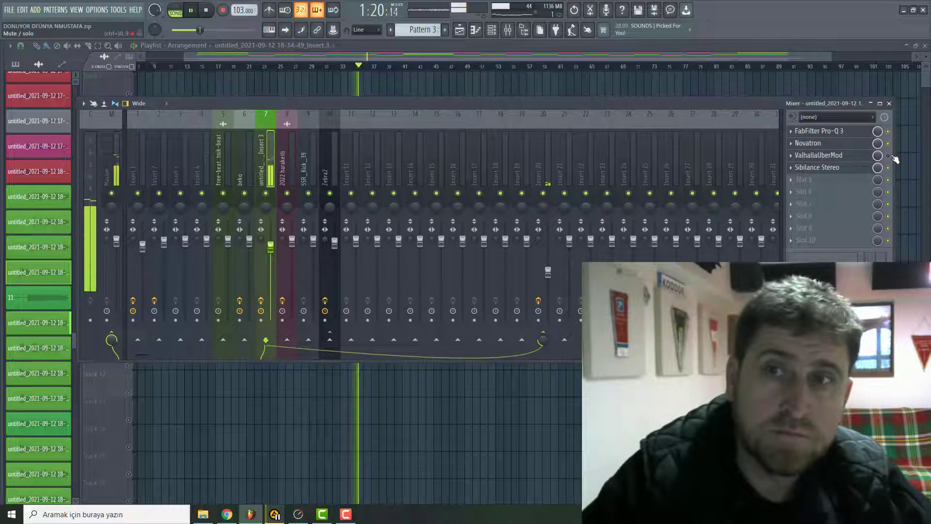
key("space")
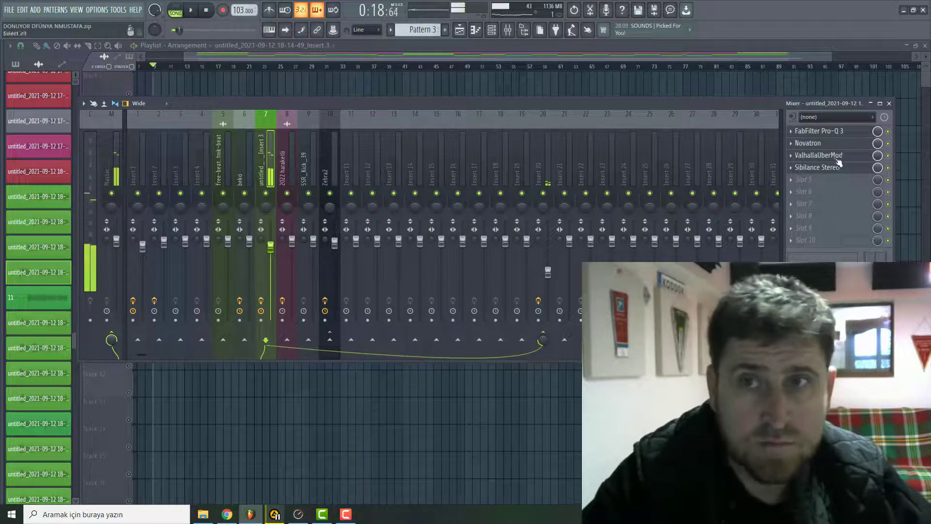
- Set the Mix of ValhallaUberMod on mixer track 7 to 38%
left_click(818, 156)
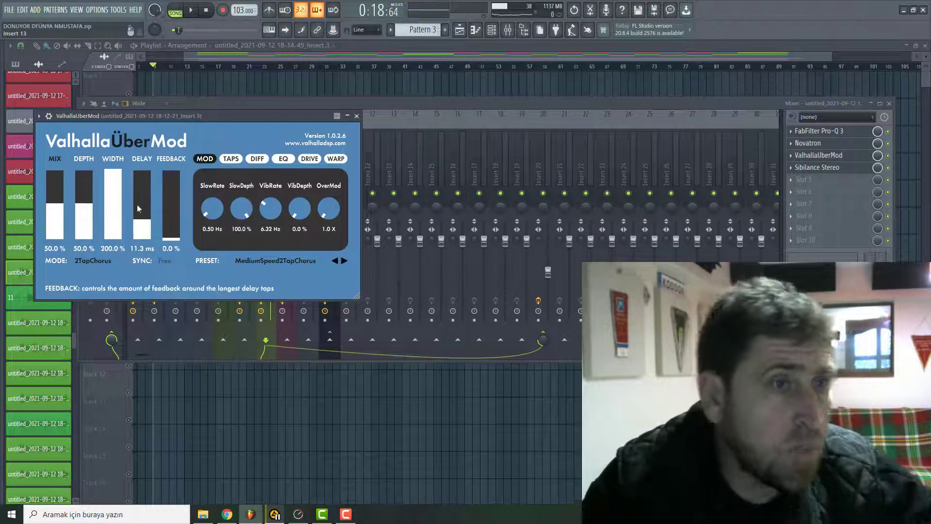
left_click_drag(52, 209, 55, 216)
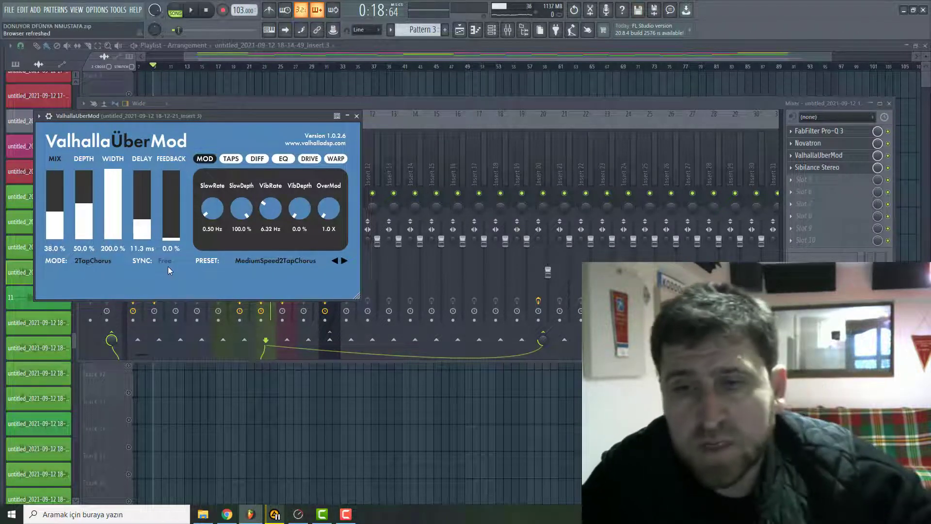
- Unsolo Track 4 in the playlist, then play the full mix, skipping ahead to about bar 97 before stopping
left_click(589, 55)
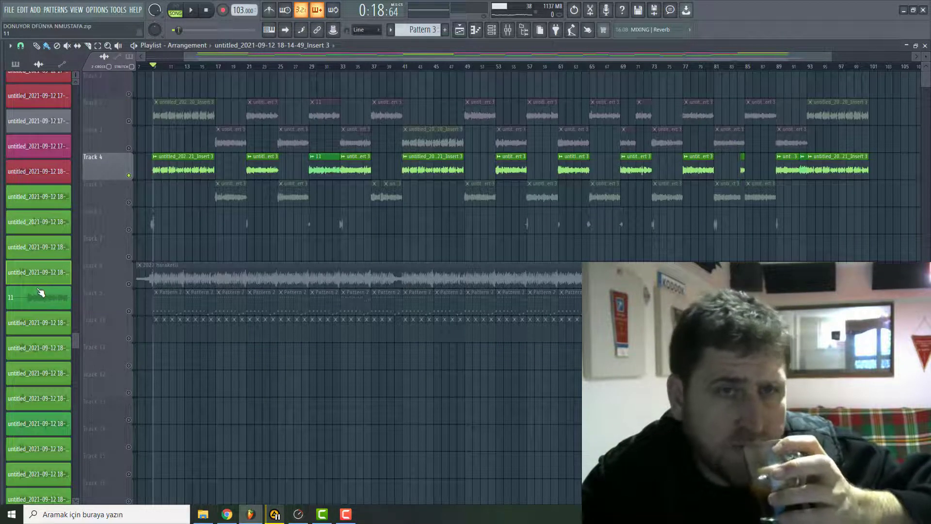
right_click(129, 175)
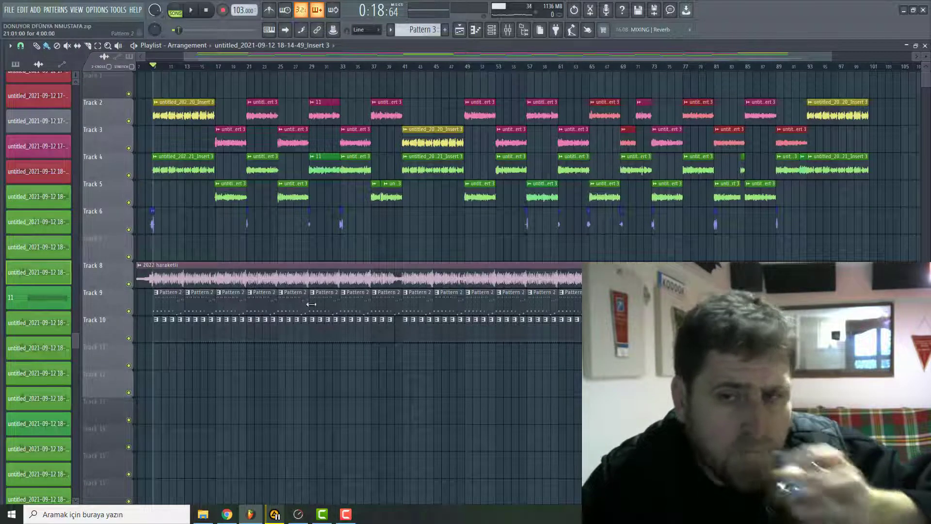
left_click(191, 11)
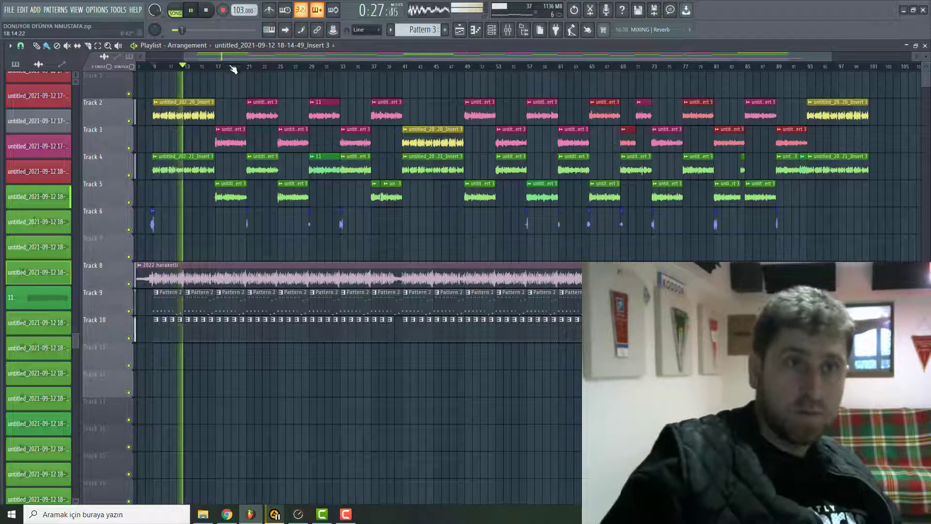
left_click_drag(233, 68, 846, 71)
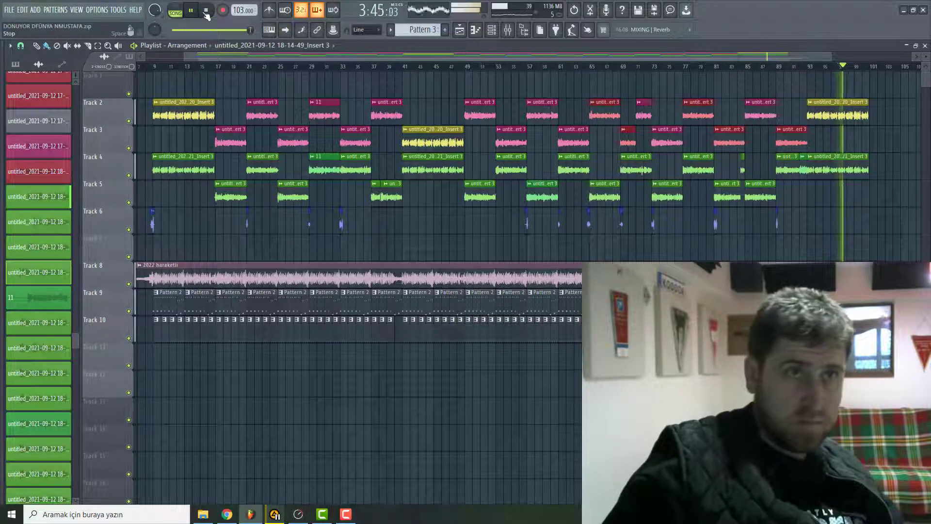
key("space")
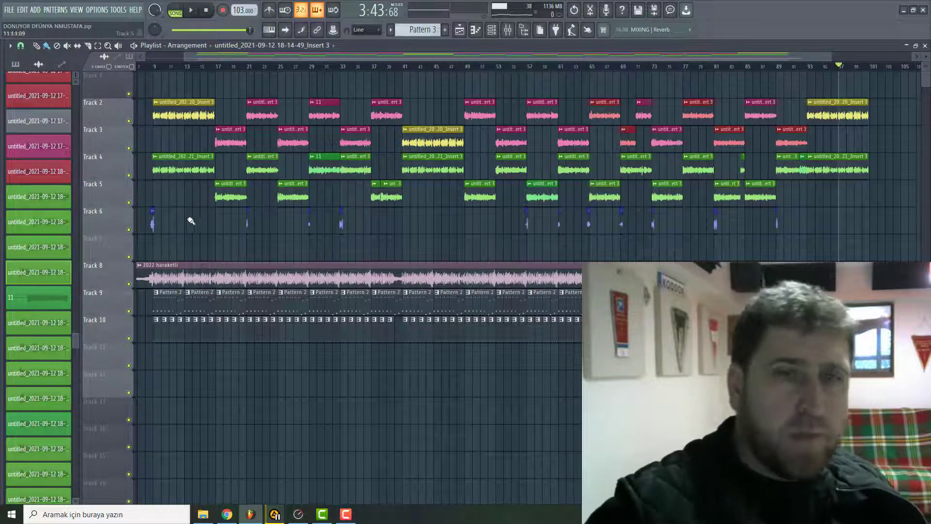
- Play the full arrangement from just before bar 41 to check the transition there, then stop
left_click(403, 68)
key("space")
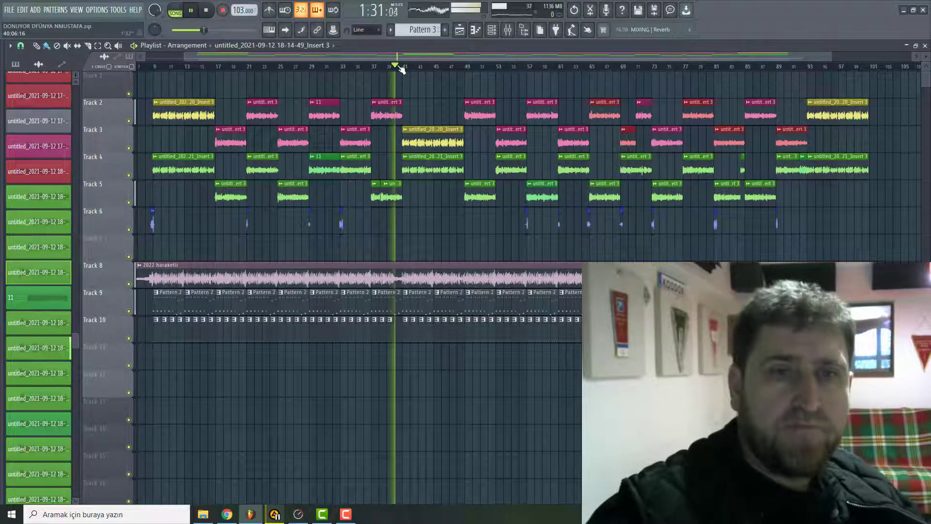
scroll(387, 135, "up", 3)
scroll(386, 136, "down", 4)
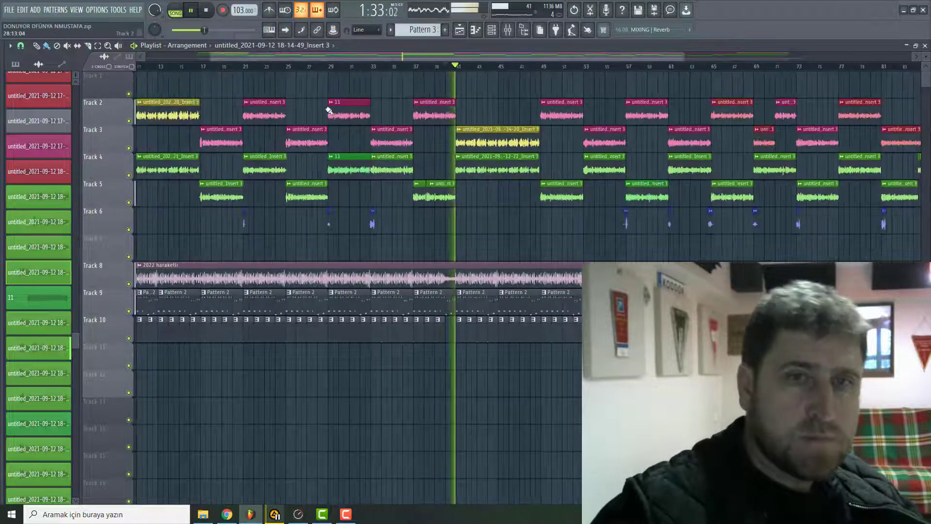
key("space")
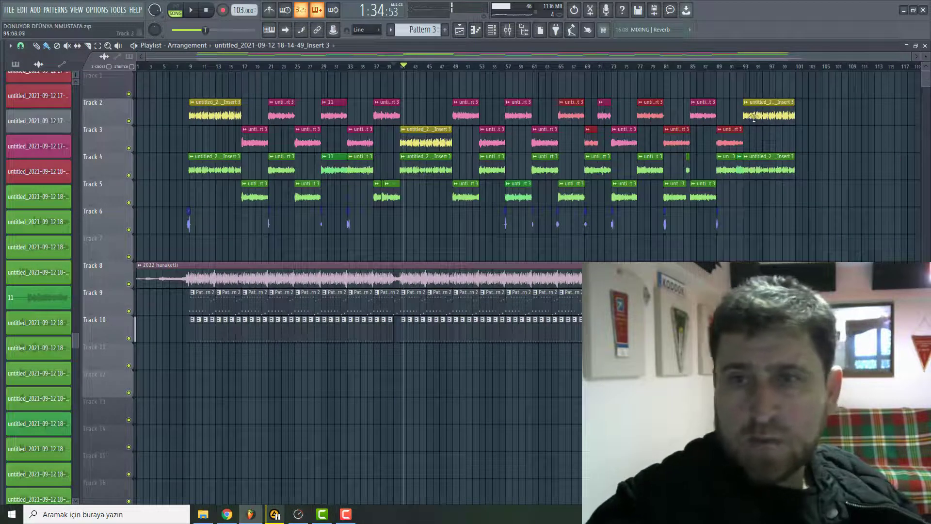
- Play the arrangement from about bar 92 to check the transition into the final section
left_click(739, 69)
key("space")
scroll(738, 70, "up", 4)
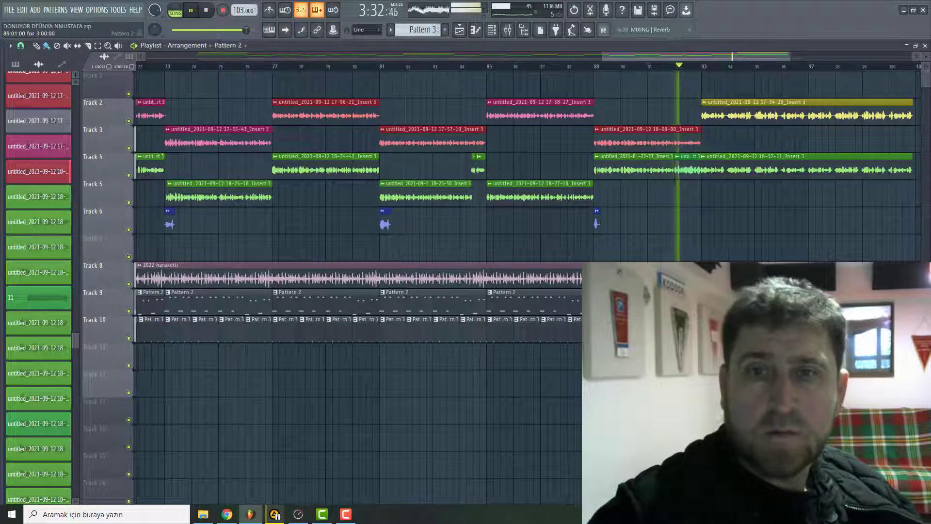
scroll(330, 145, "down", 5)
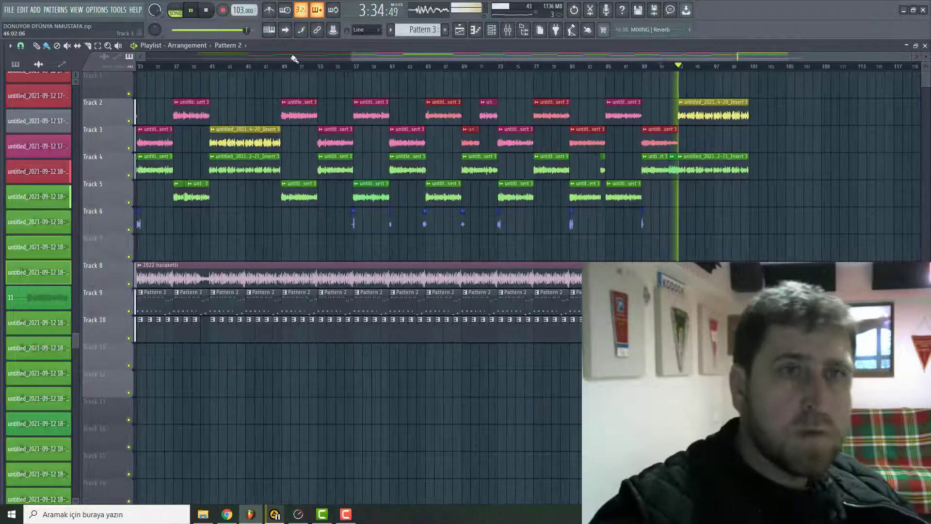
- Stop playback and shorten the Track 9 Pattern 2 clip that starts at bar 37 so it ends at bar 40
key("space")
scroll(197, 139, "up", 3)
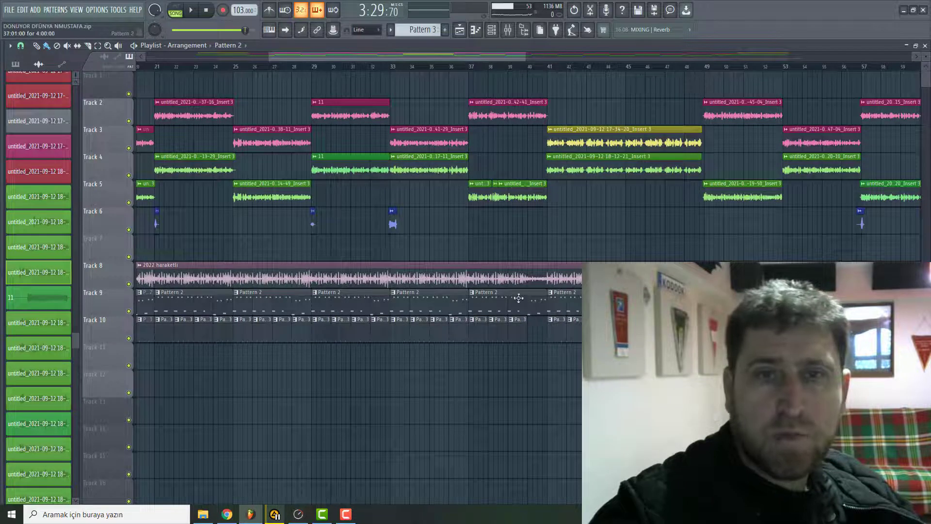
left_click_drag(544, 298, 527, 299)
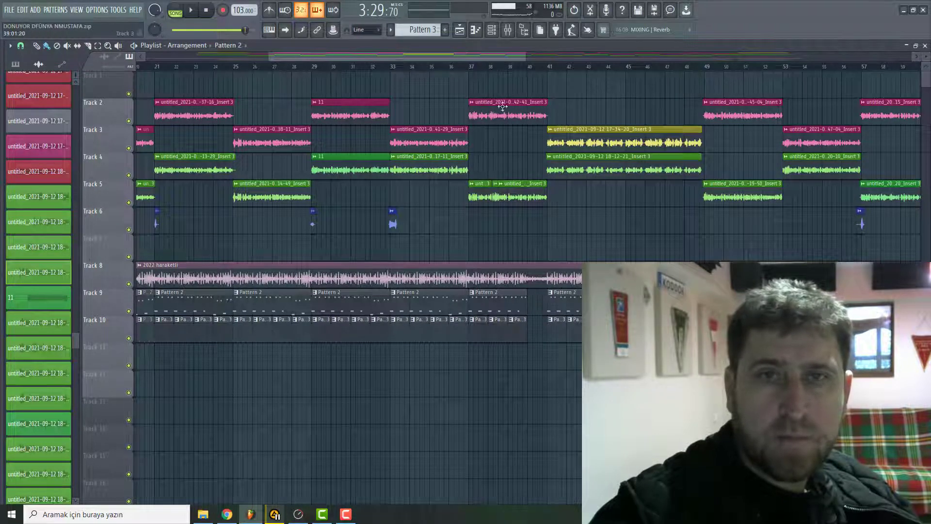
- Play the arrangement from bar 40 to check the break leading into bar 41, then stop
left_click(527, 67)
key("space")
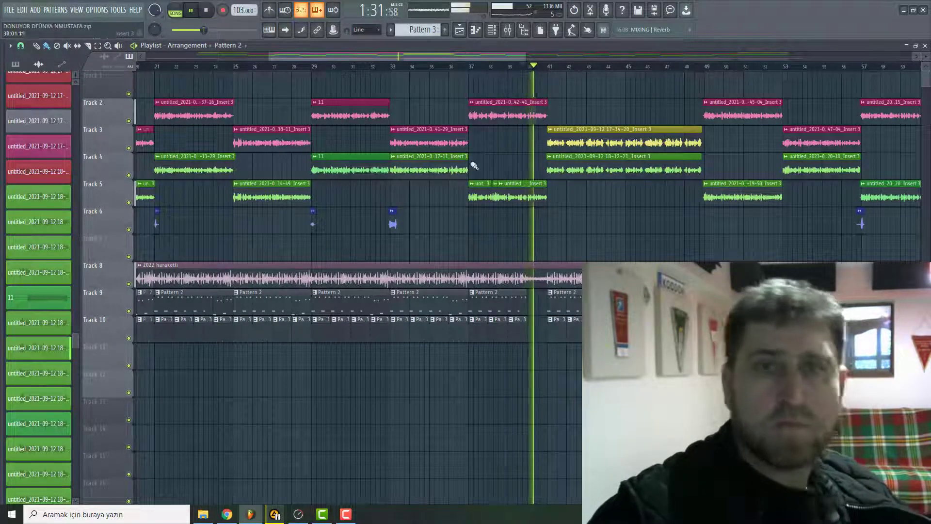
scroll(474, 161, "down", 4)
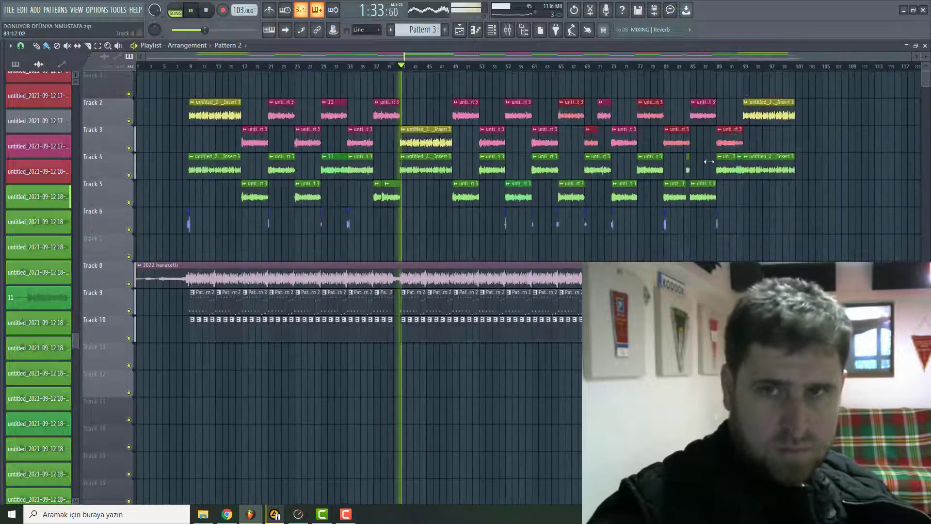
key("space")
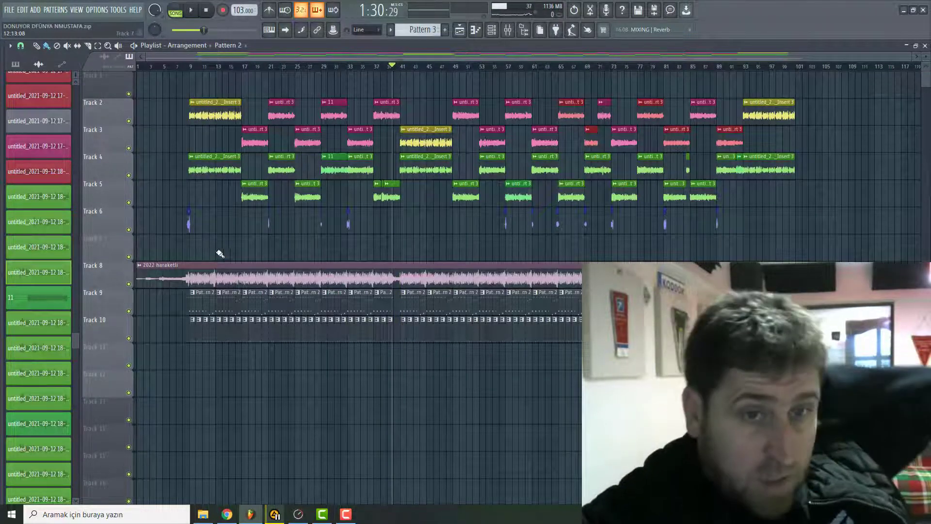
- Set the low-cut frequency in FabFilter Pro-Q 3 on the 2022 haraketli mixer track to 279.91 Hz, then return to the playlist
double_click(265, 264)
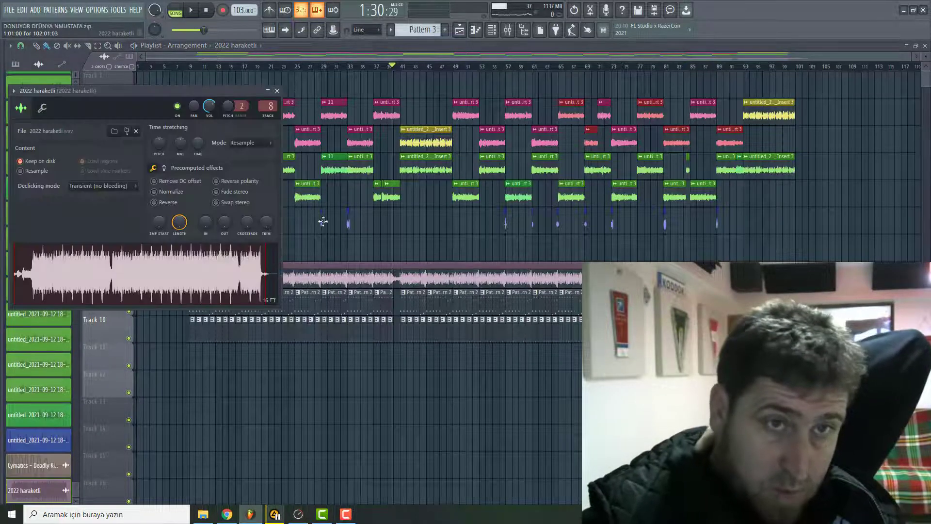
left_click(510, 30)
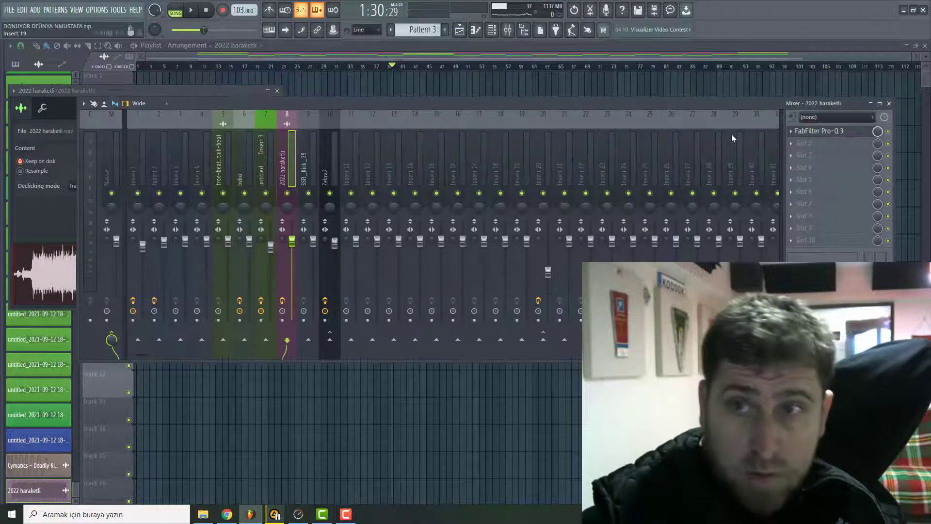
left_click(840, 131)
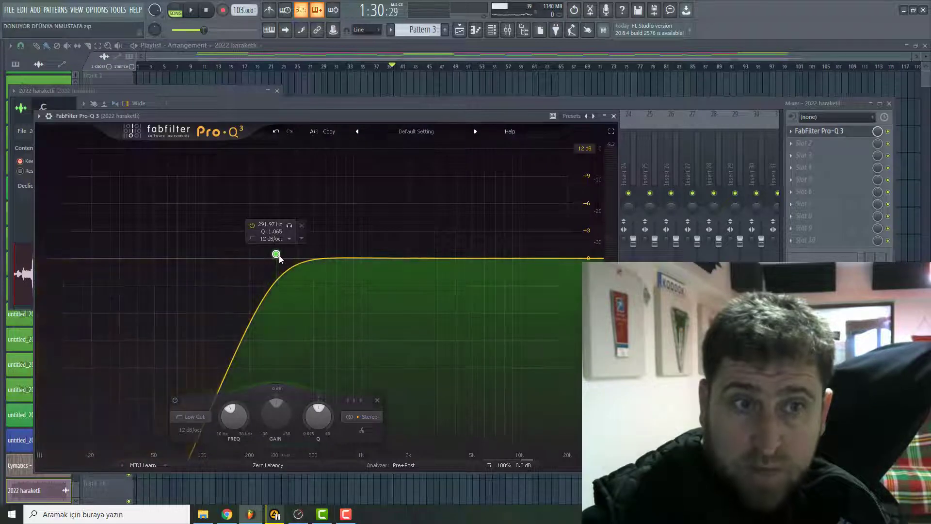
left_click_drag(276, 255, 272, 256)
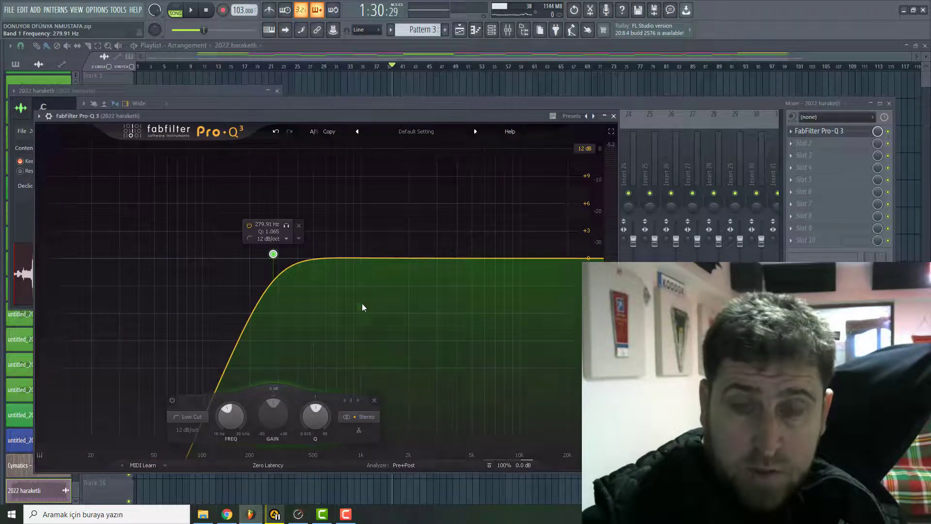
left_click(593, 45)
- Solo Track 8 to listen to the 2022 haraketli beat around bar 40, then stop and unsolo it
left_click(128, 283, "ctrl")
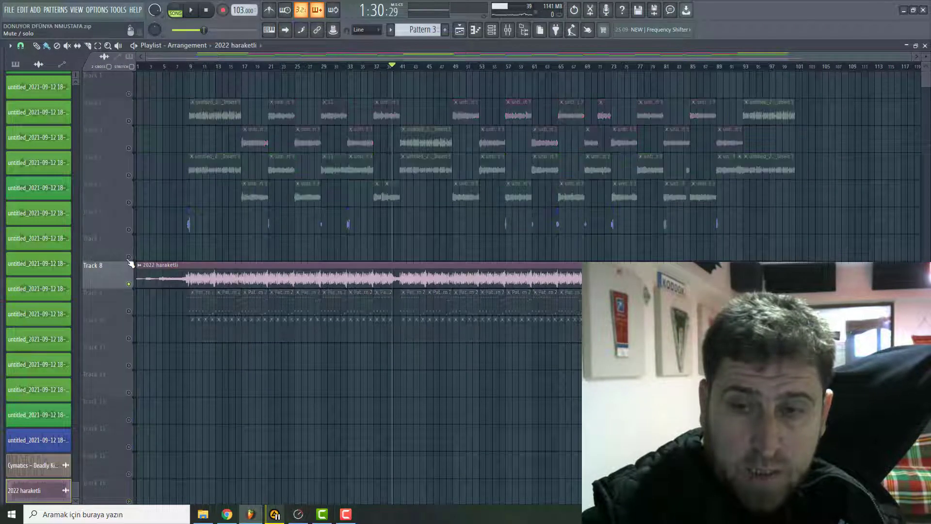
left_click(194, 11)
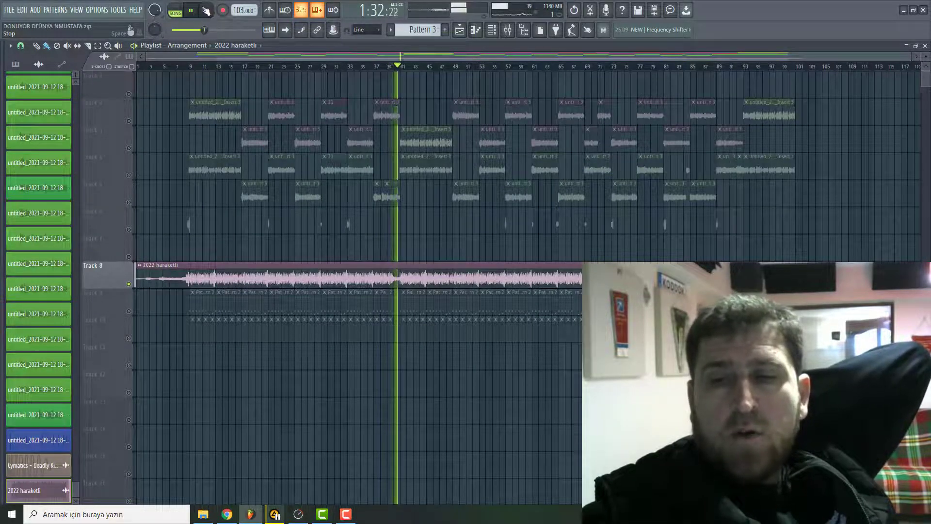
left_click(206, 11)
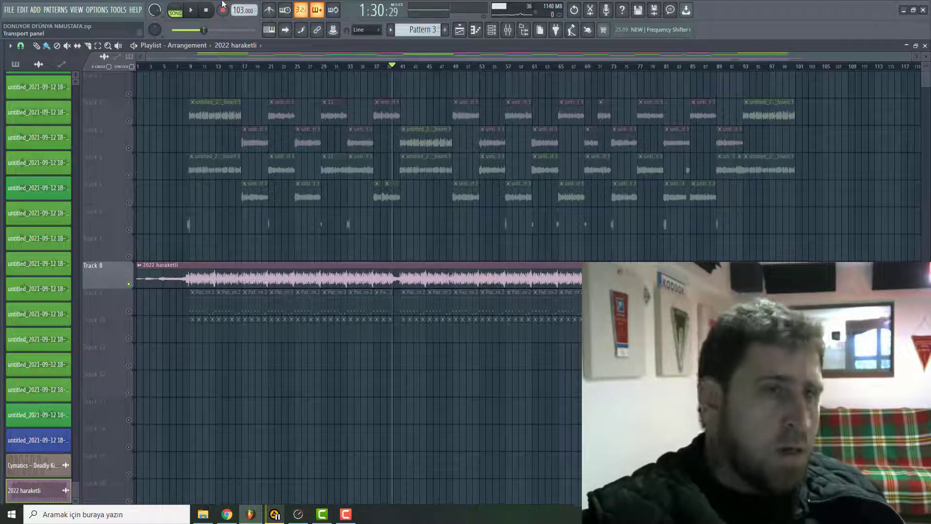
right_click(129, 285)
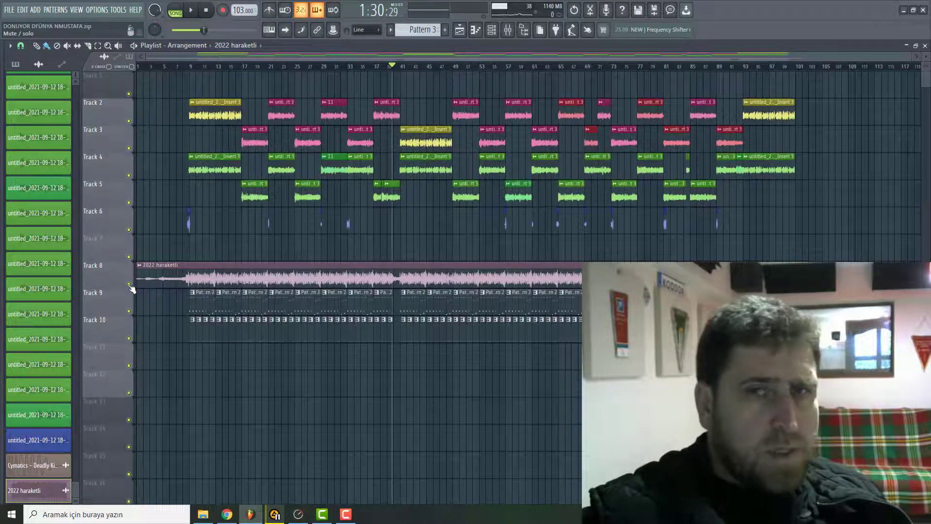